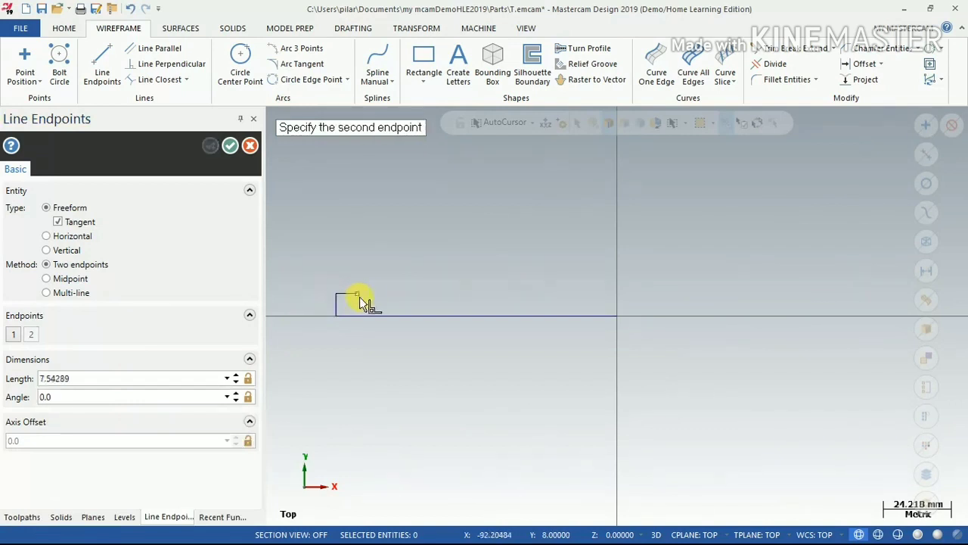
# Draw a 30 mm horizontal line to the right from the upper end of the left vertical edge
pyautogui.click(365, 294)
pyautogui.click(163, 373)
pyautogui.write('30')
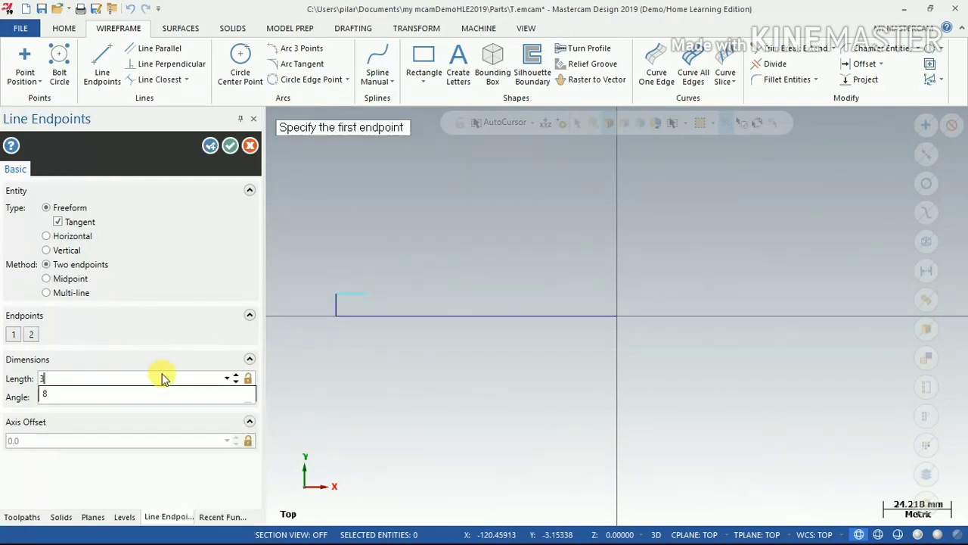
pyautogui.press('Return')
# Draw a 1 mm vertical line downward from the right end of the 30 mm line
pyautogui.click(420, 293)
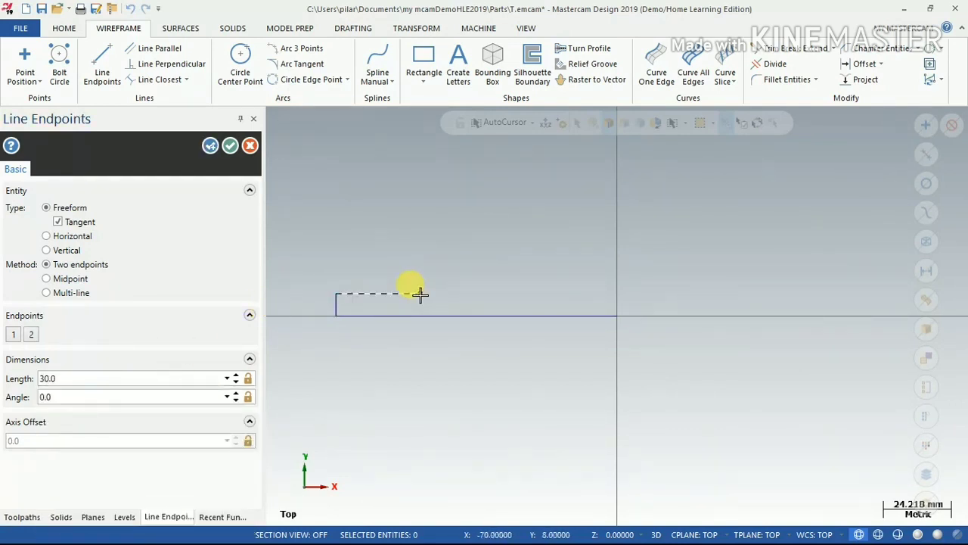
pyautogui.click(420, 308)
pyautogui.click(138, 377)
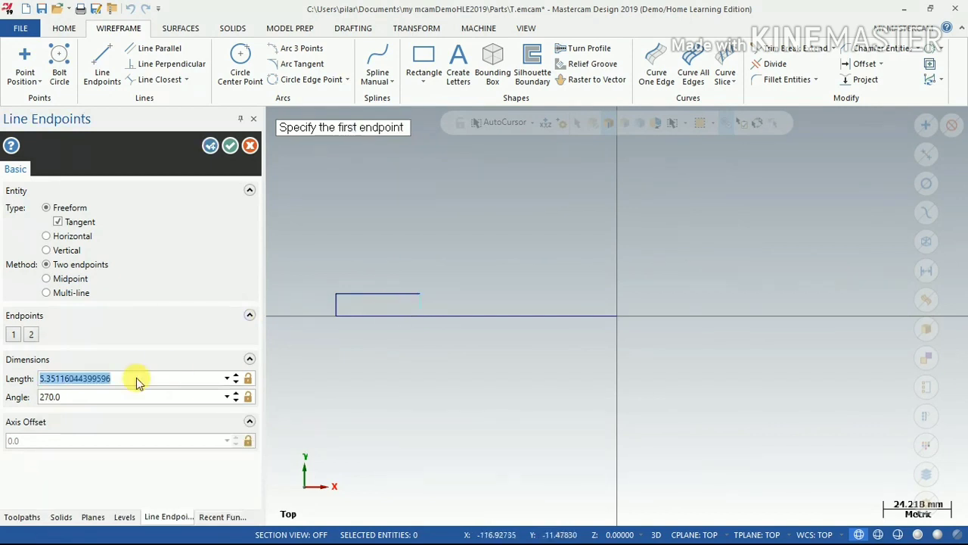
pyautogui.write('1')
pyautogui.press('Return')
# Draw a 5 mm horizontal line to the right from the bottom of the 1 mm step to form the groove floor
pyautogui.scroll(1, 424, 301)
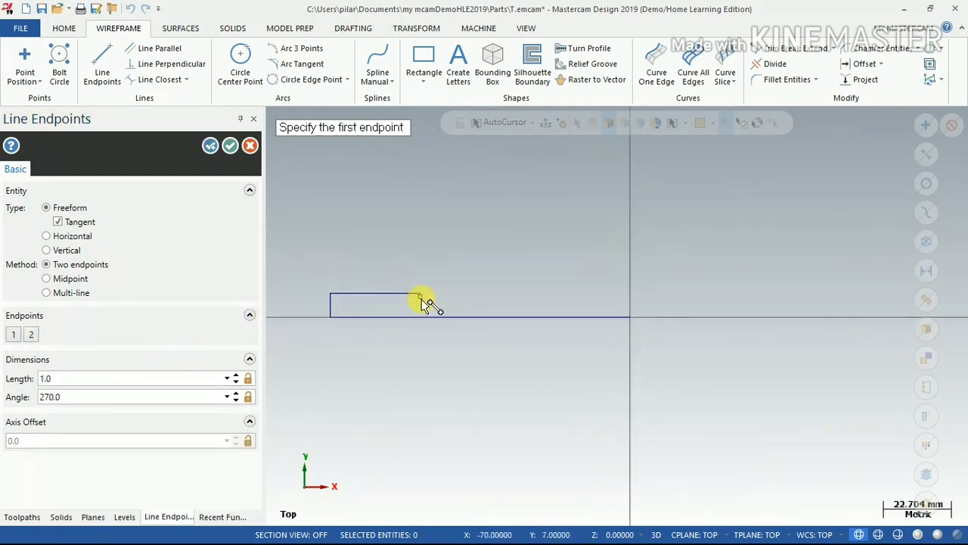
pyautogui.scroll(1, 423, 301)
pyautogui.click(419, 295)
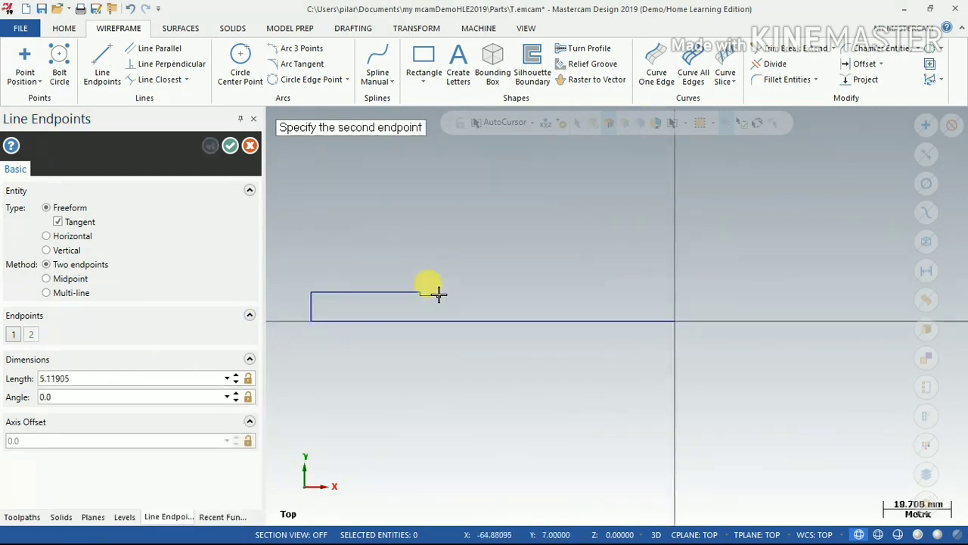
pyautogui.click(439, 295)
pyautogui.click(180, 379)
pyautogui.write('5')
pyautogui.press('Return')
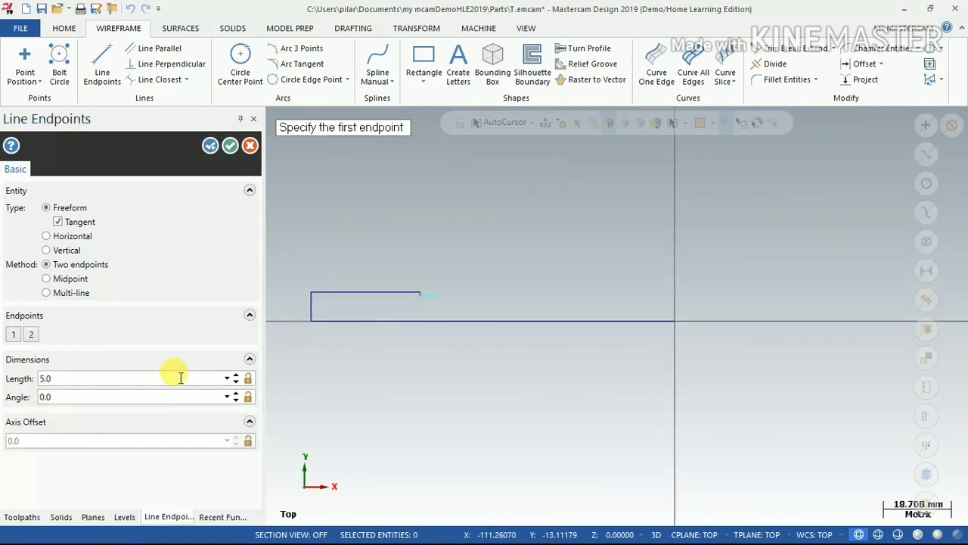
# Draw a 4 mm vertical line upward from the right end of the left groove floor
pyautogui.click(438, 294)
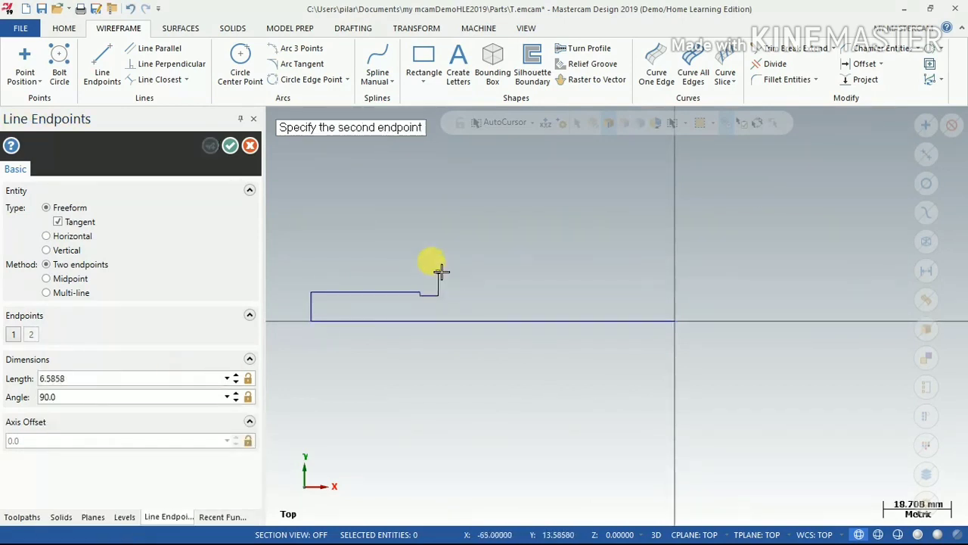
pyautogui.click(440, 272)
pyautogui.click(193, 377)
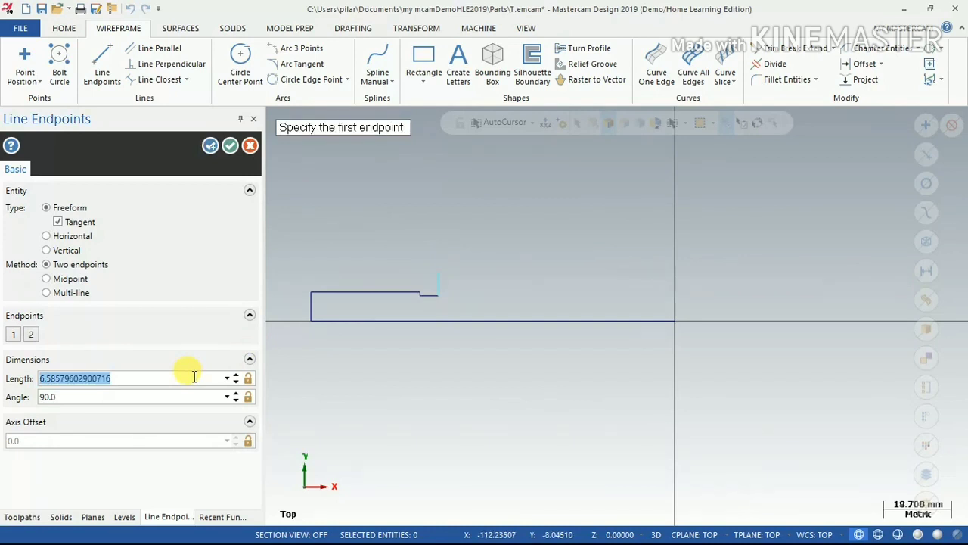
pyautogui.write('4')
pyautogui.press('Return')
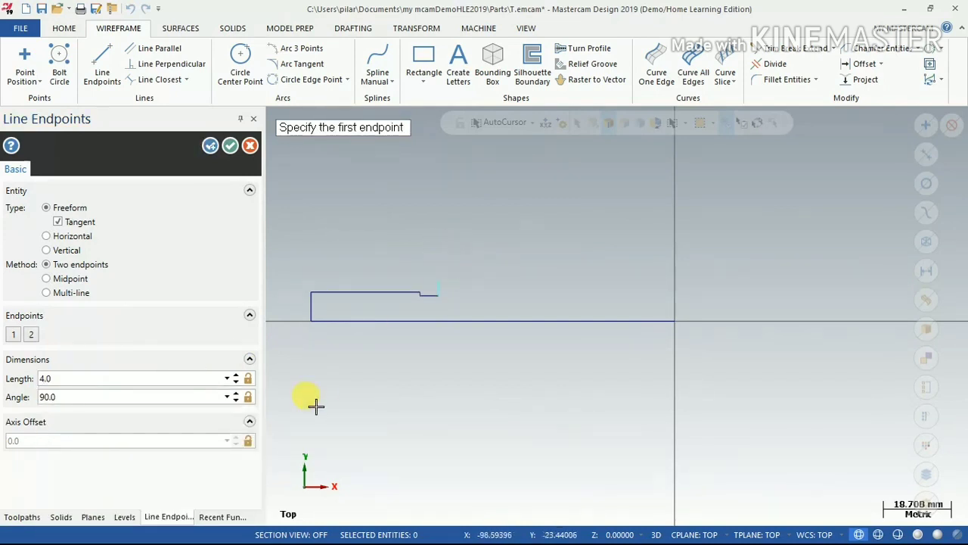
# Draw a 6 mm vertical line upward from the origin at the right end of the baseline
pyautogui.click(676, 323)
pyautogui.click(674, 291)
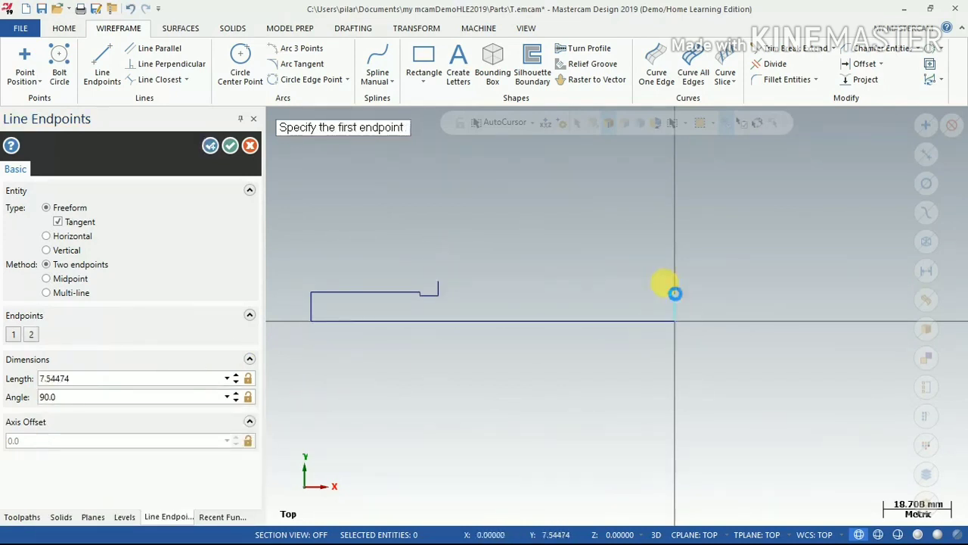
pyautogui.click(105, 378)
pyautogui.write('6')
pyautogui.press('Return')
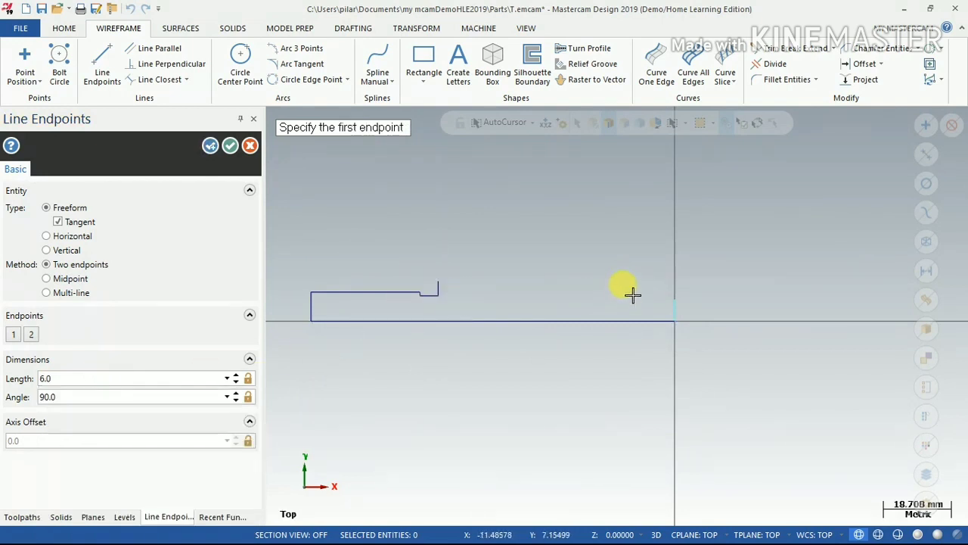
# Draw a 30 mm horizontal line to the left from the top of the 6 mm right edge
pyautogui.click(676, 305)
pyautogui.click(627, 300)
pyautogui.click(132, 378)
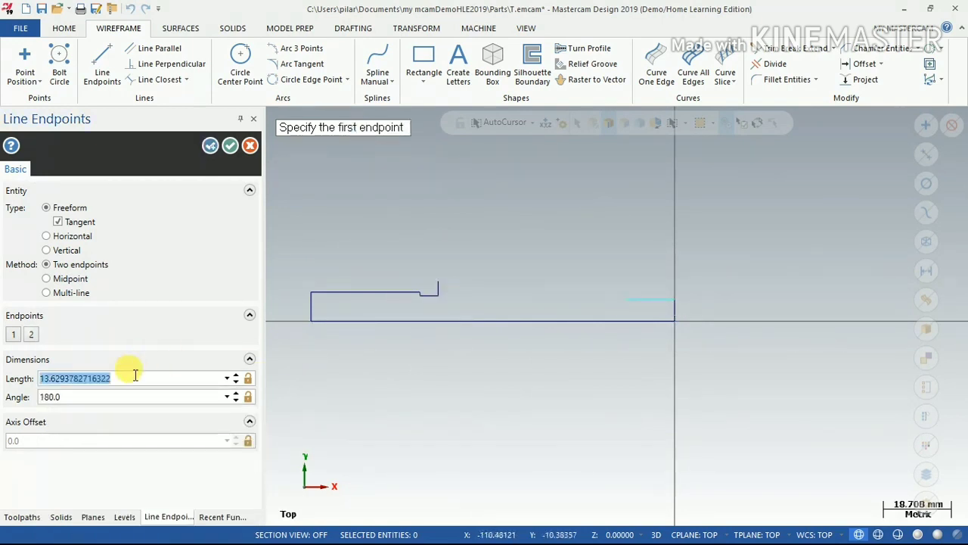
pyautogui.write('30')
pyautogui.press('Return')
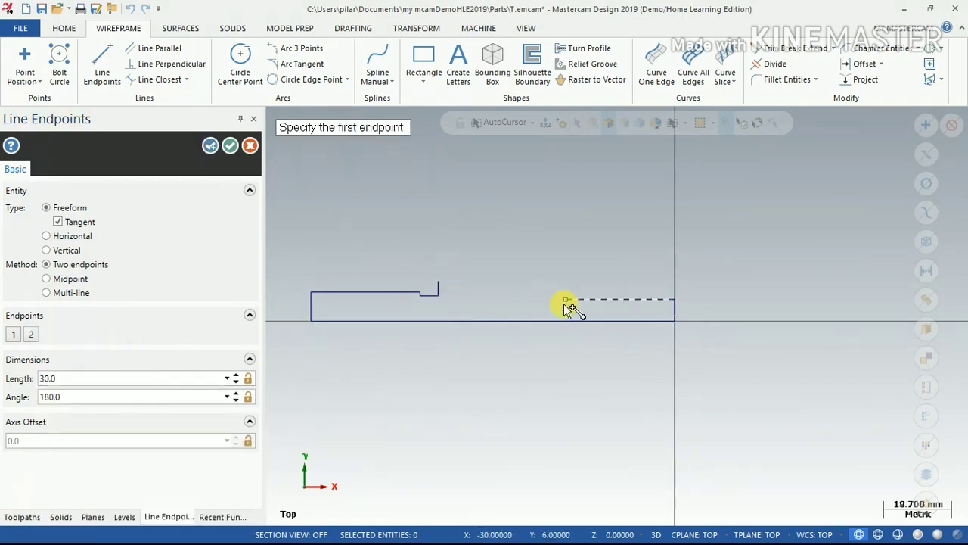
# Draw a 1 mm vertical line downward from the left end of the right-hand 30 mm line
pyautogui.click(566, 300)
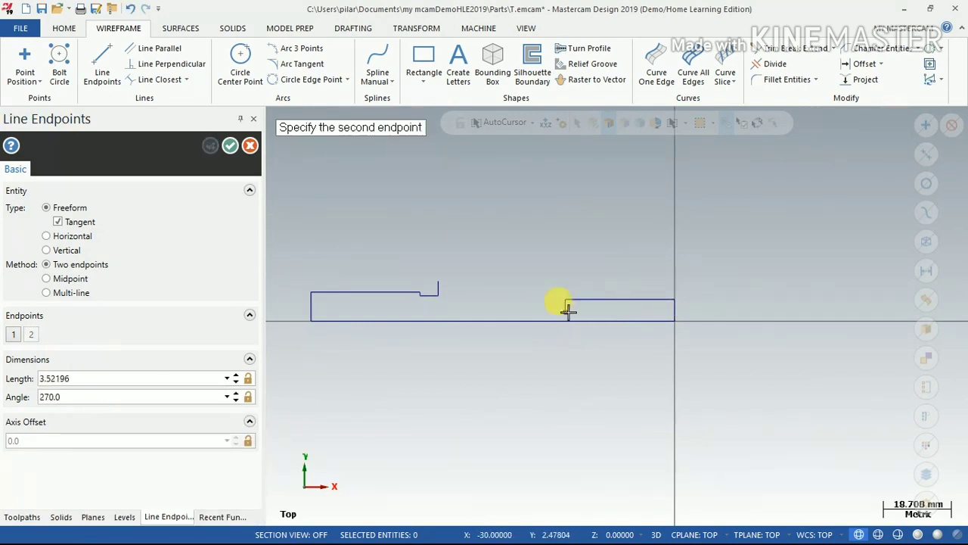
pyautogui.press('Escape')
pyautogui.click(173, 382)
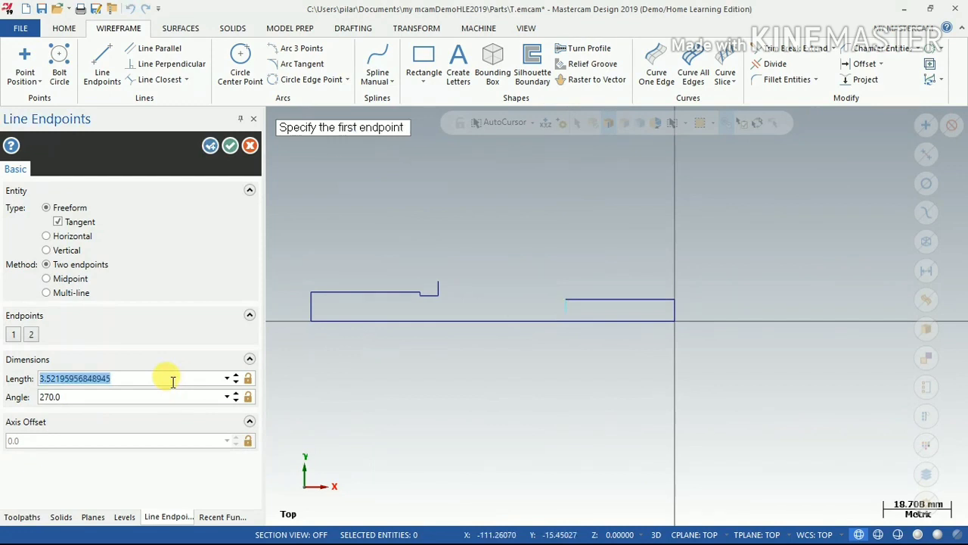
pyautogui.write('1')
pyautogui.press('Return')
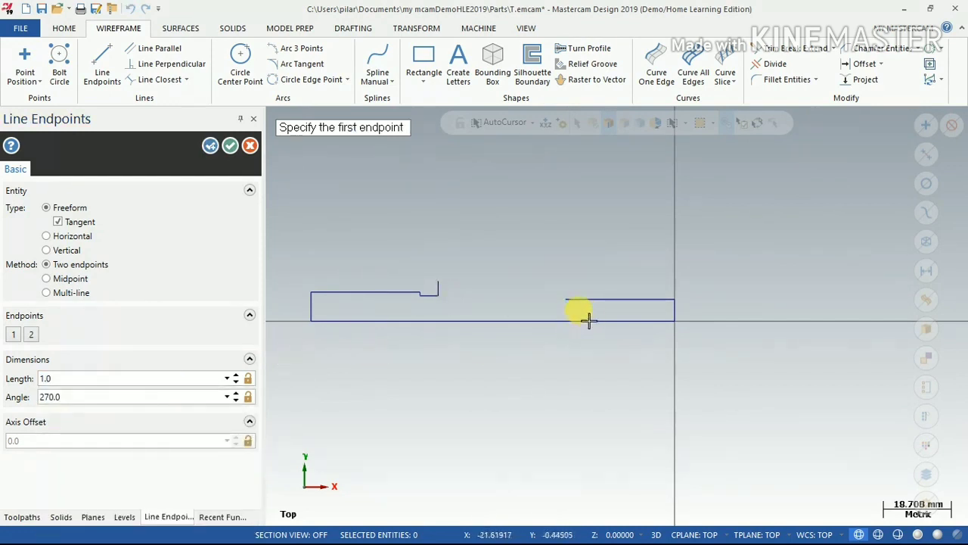
# Draw a 5 mm horizontal line to the left from the bottom of the right-hand 1 mm step
pyautogui.click(562, 302)
pyautogui.press('Escape')
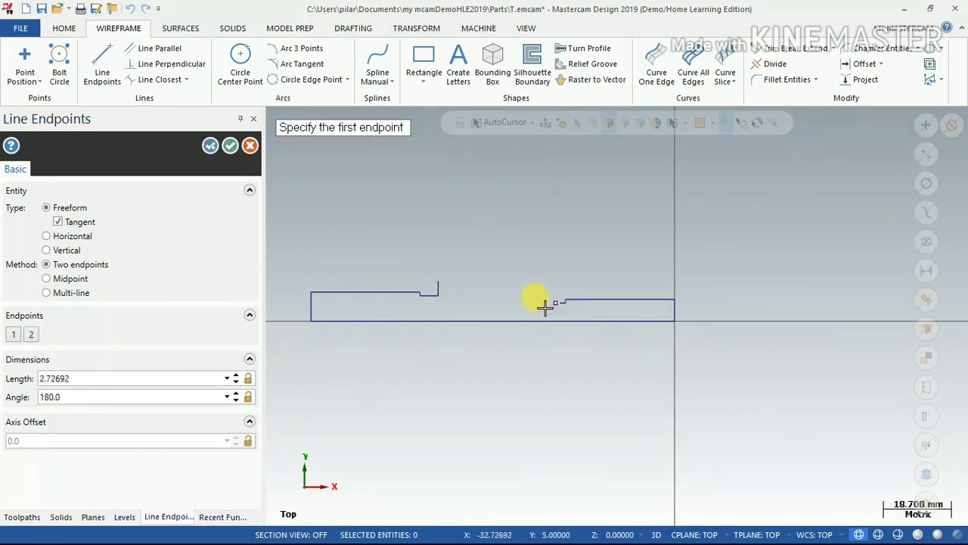
pyautogui.click(104, 382)
pyautogui.write('5')
pyautogui.press('Return')
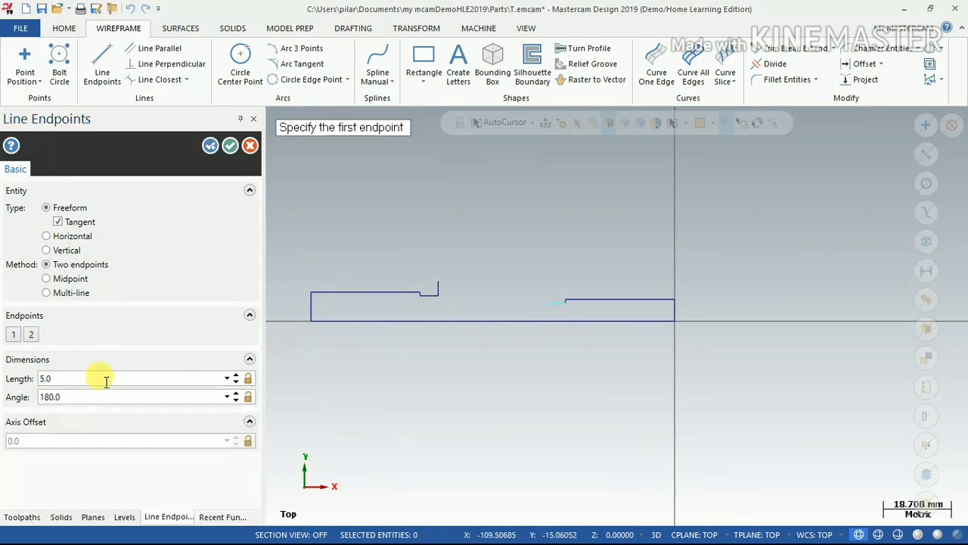
# Draw a 2.5 mm vertical line upward from the left end of the right groove floor
pyautogui.click(547, 303)
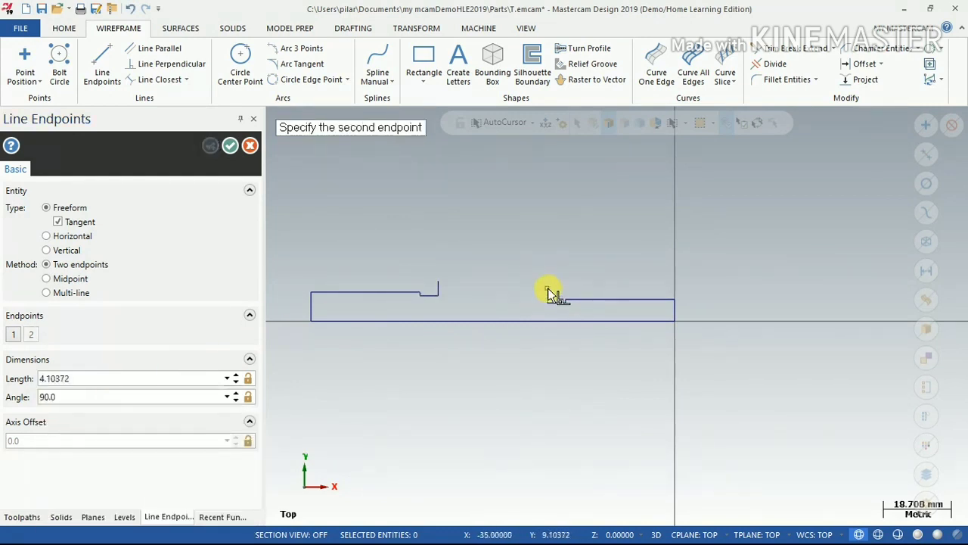
pyautogui.click(549, 291)
pyautogui.click(138, 378)
pyautogui.write('2')
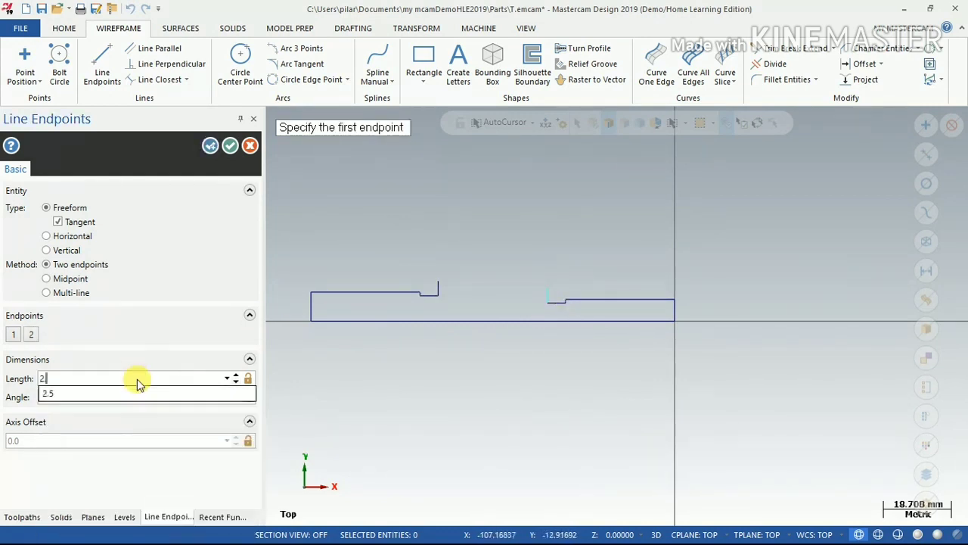
pyautogui.write('.5')
pyautogui.press('Return')
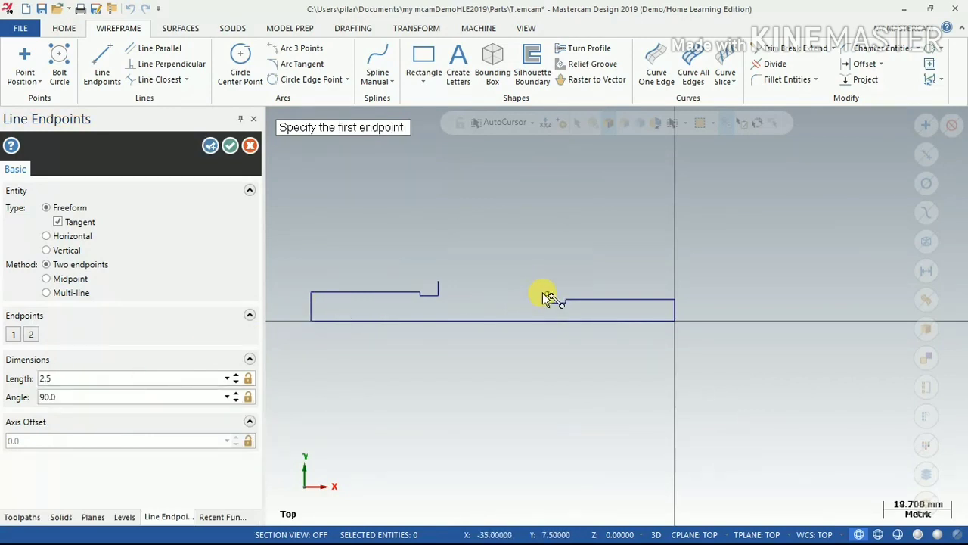
# Draw a 15 mm horizontal line to the left from the top of the 2.5 mm line
pyautogui.click(544, 294)
pyautogui.click(520, 295)
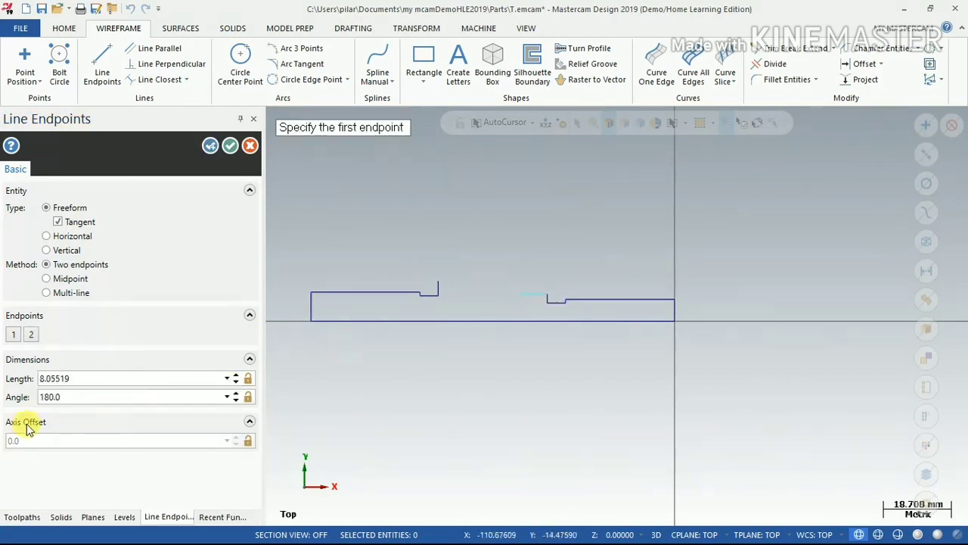
pyautogui.click(101, 378)
pyautogui.write('15')
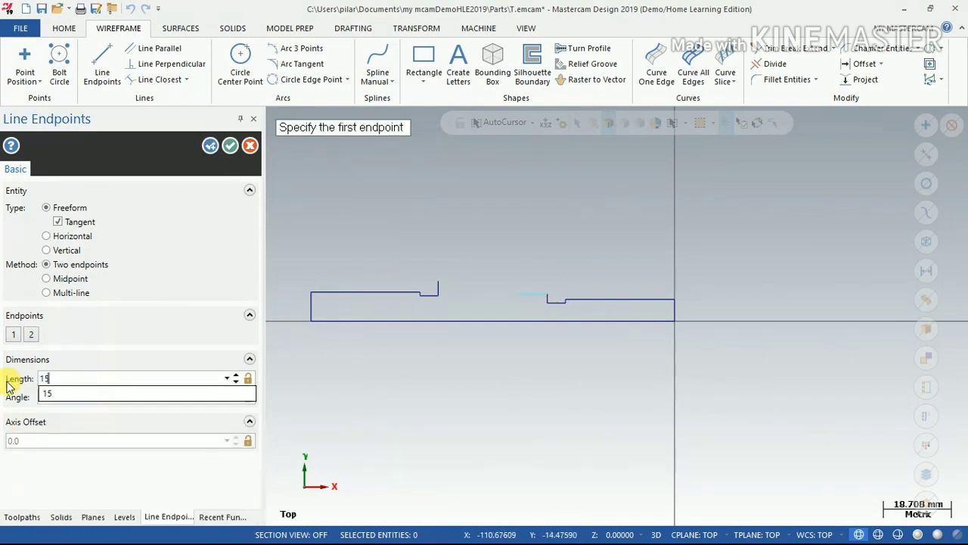
pyautogui.press('Return')
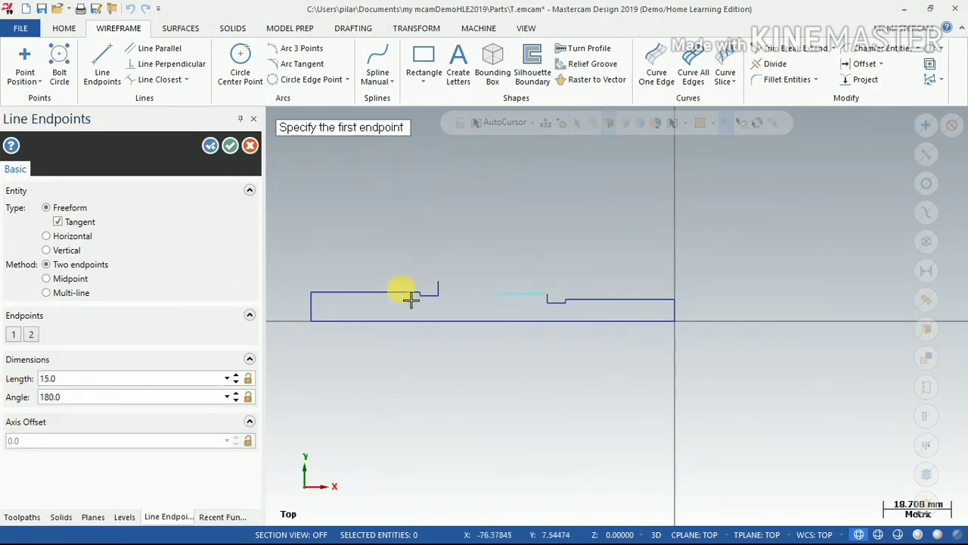
pyautogui.hotkey('alt', 'Tab')
pyautogui.hotkey('alt', 'Tab')
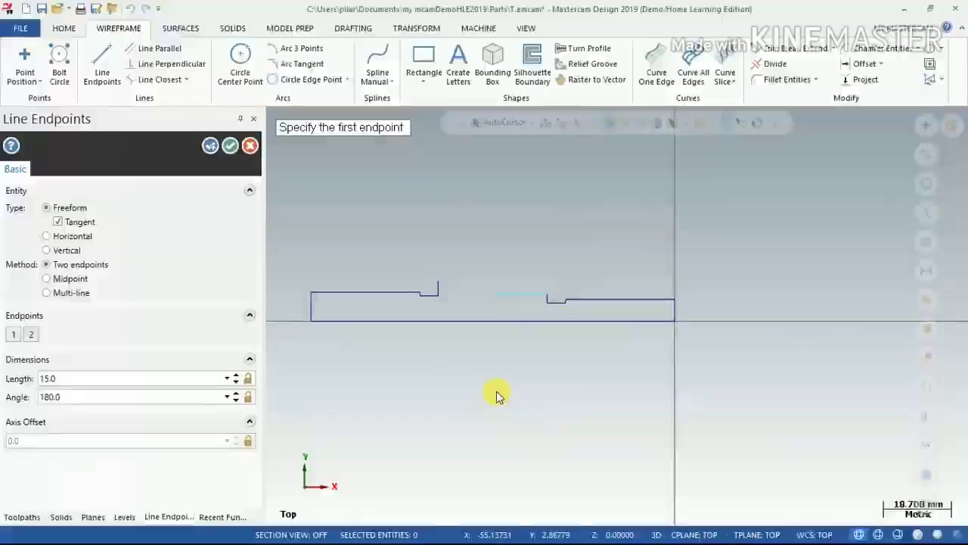
# Draw a 4.5 mm vertical line upward from the left end of the 15 mm line
pyautogui.click(492, 294)
pyautogui.click(493, 280)
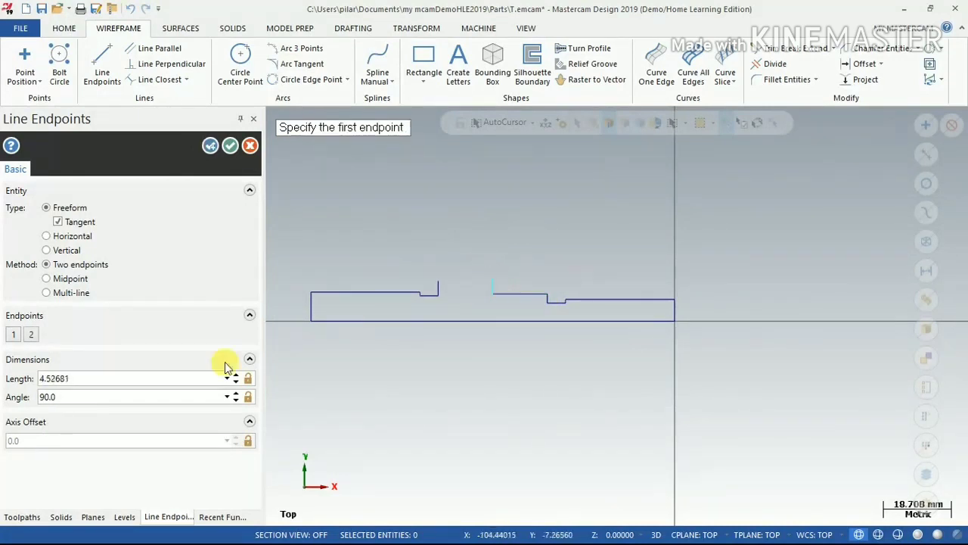
pyautogui.click(117, 378)
pyautogui.write('4.5')
pyautogui.press('Return')
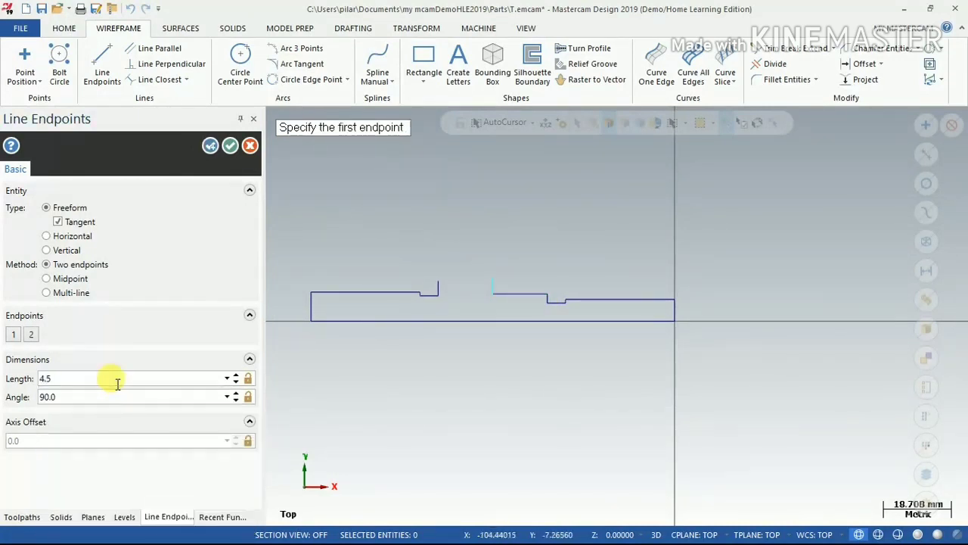
# Close the raised section with a horizontal line about 14.93 mm to the left and a short line joining it to the 4 mm edge's upper end
pyautogui.click(494, 280)
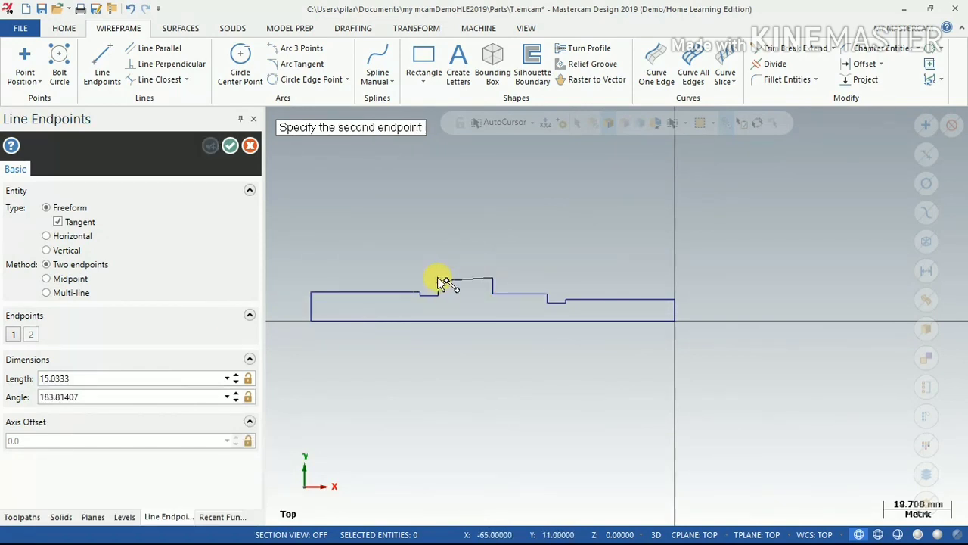
pyautogui.scroll(2, 439, 278)
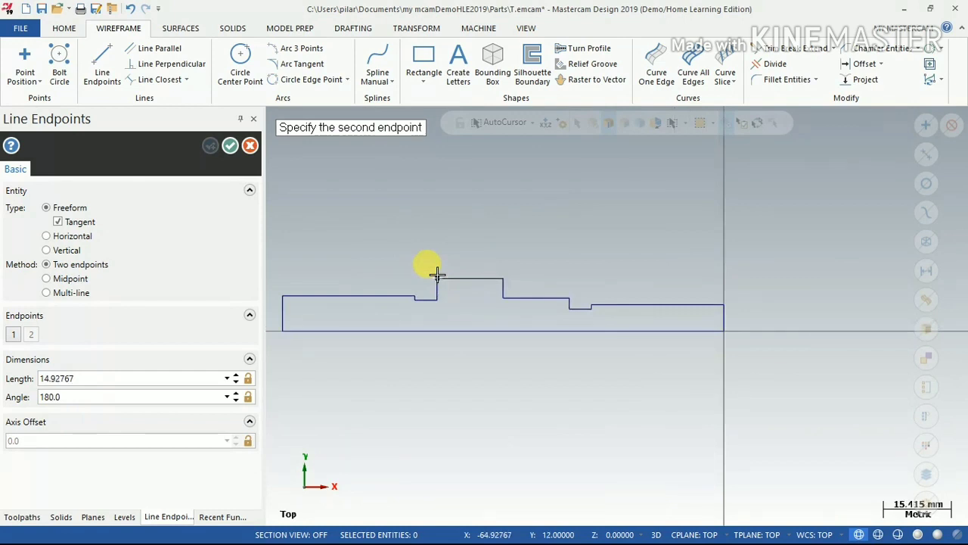
pyautogui.click(438, 277)
pyautogui.click(439, 295)
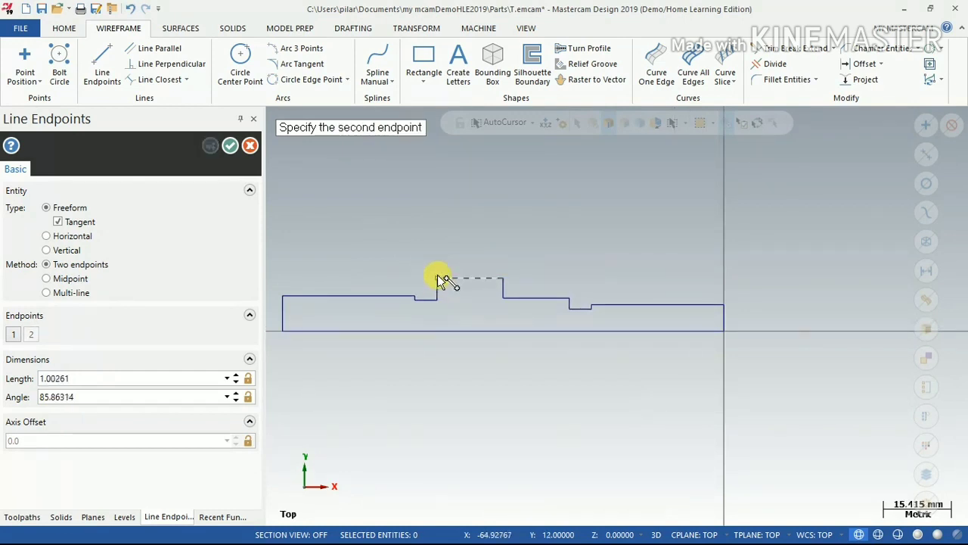
pyautogui.click(441, 280)
pyautogui.press('Escape')
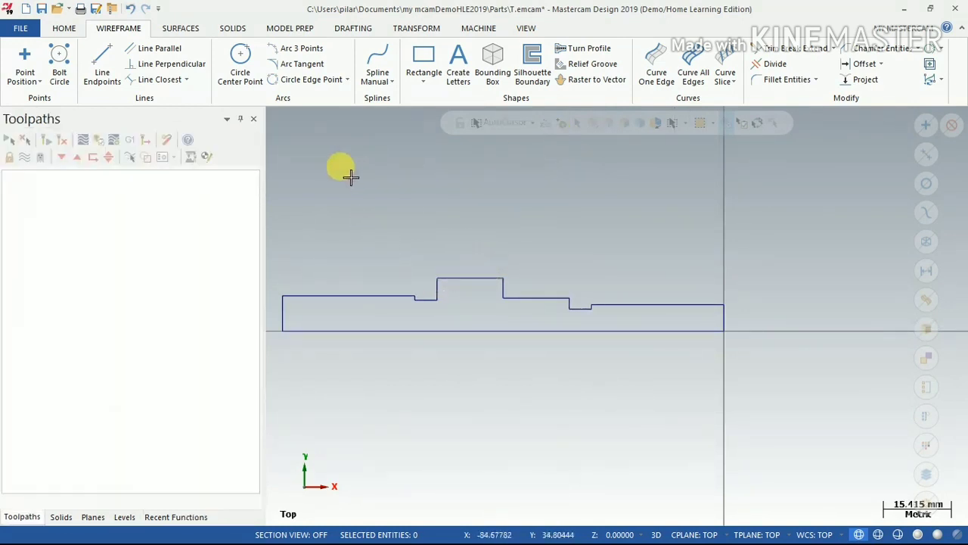
# Chamfer the upper corners at the profile's left and right ends with the 1 Distance method at 1 mm
pyautogui.click(854, 51)
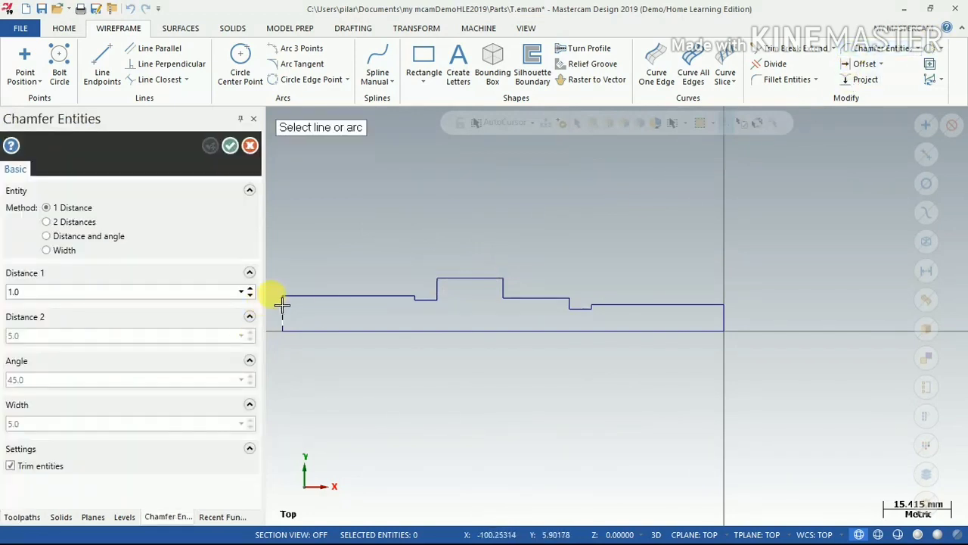
pyautogui.click(292, 298)
pyautogui.click(700, 304)
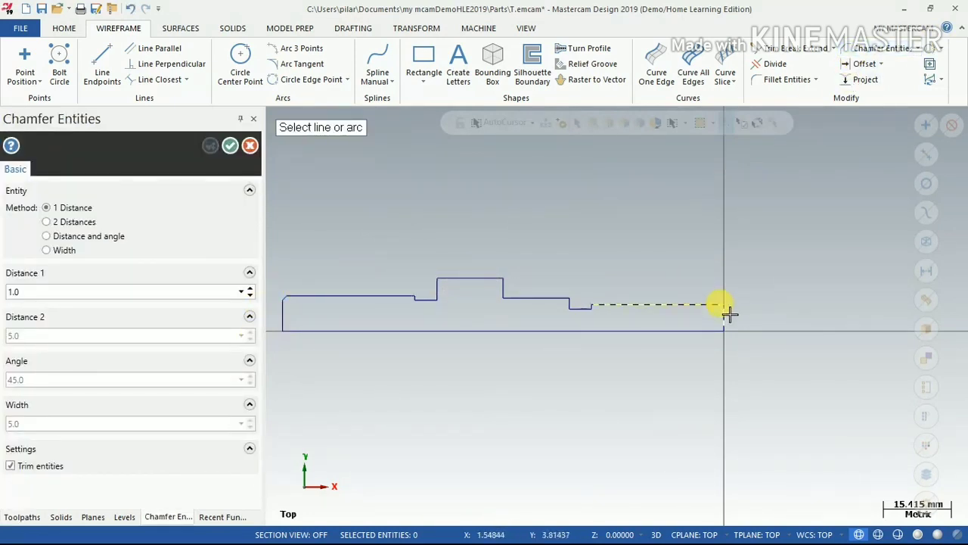
pyautogui.click(726, 314)
pyautogui.click(230, 147)
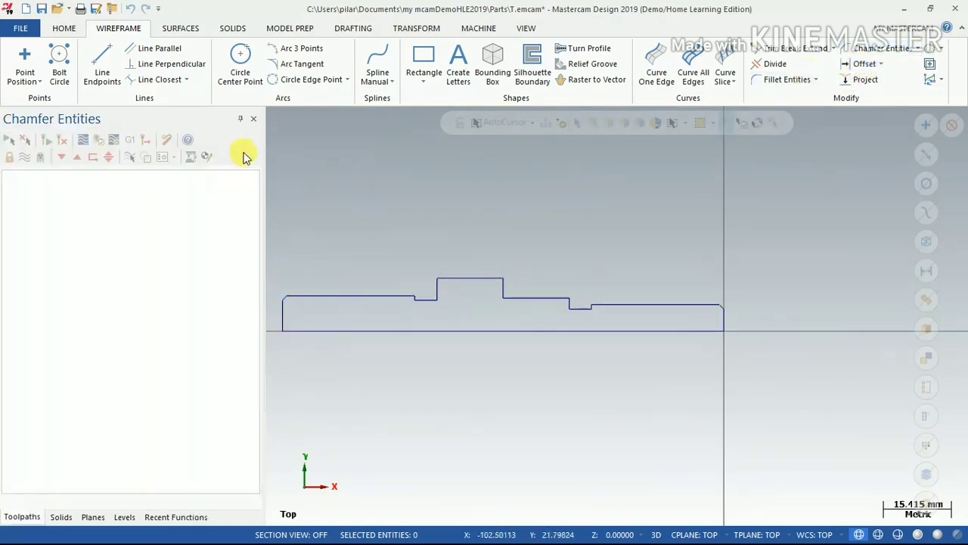
# Fillet the corner between the left groove's floor and the raised section at radius 2.5 with the Normal method and trimming
pyautogui.click(787, 79)
pyautogui.scroll(1, 522, 318)
pyautogui.scroll(1, 441, 288)
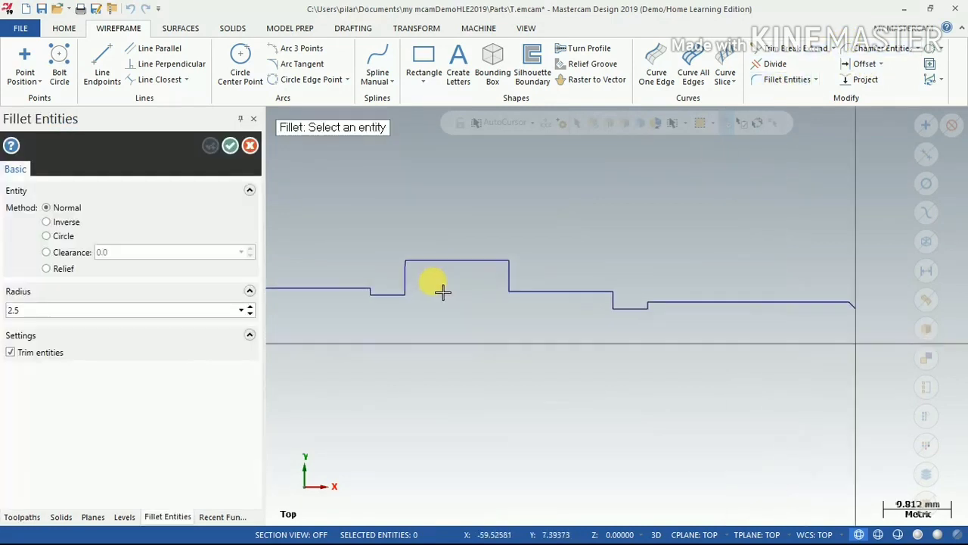
pyautogui.click(389, 294)
pyautogui.click(400, 281)
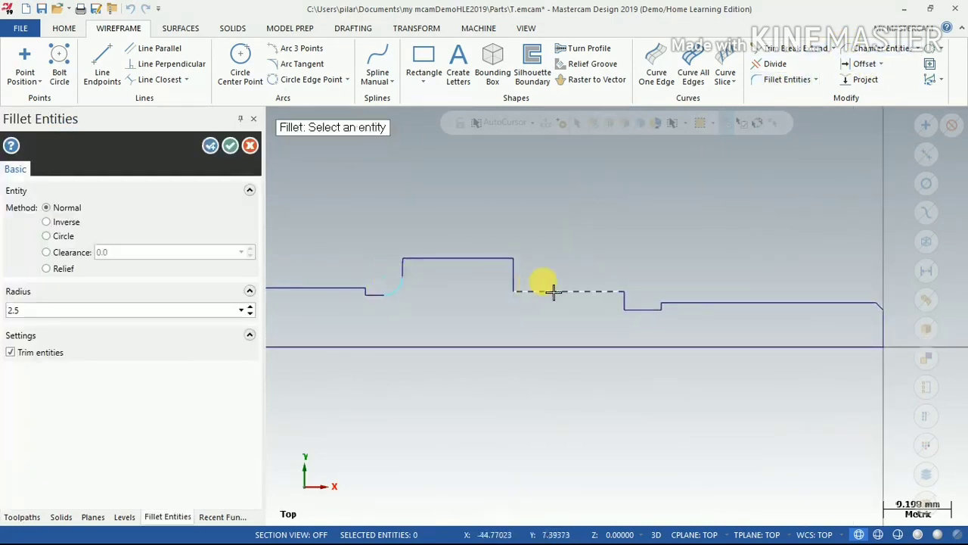
# Fillet both bottom corners of the right groove at radius 2.5
pyautogui.click(626, 301)
pyautogui.click(650, 309)
pyautogui.click(653, 306)
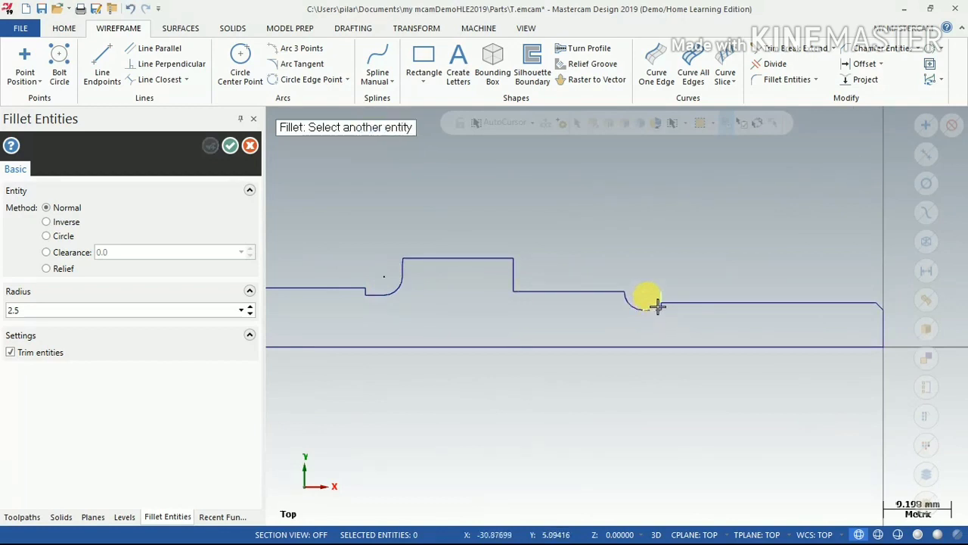
pyautogui.click(658, 305)
# Fillet the remaining bottom corner of the left groove at radius 2.5
pyautogui.click(369, 295)
pyautogui.click(367, 291)
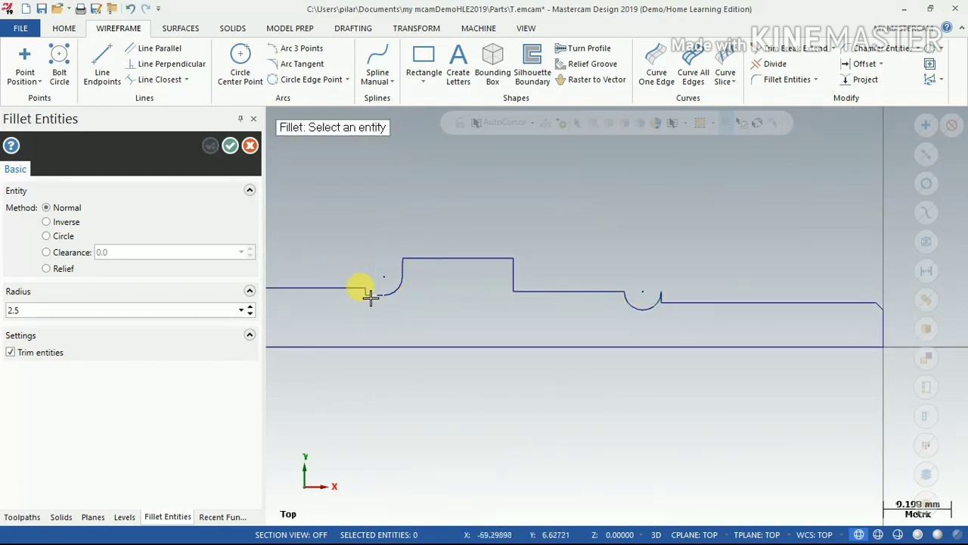
pyautogui.click(368, 294)
pyautogui.click(365, 291)
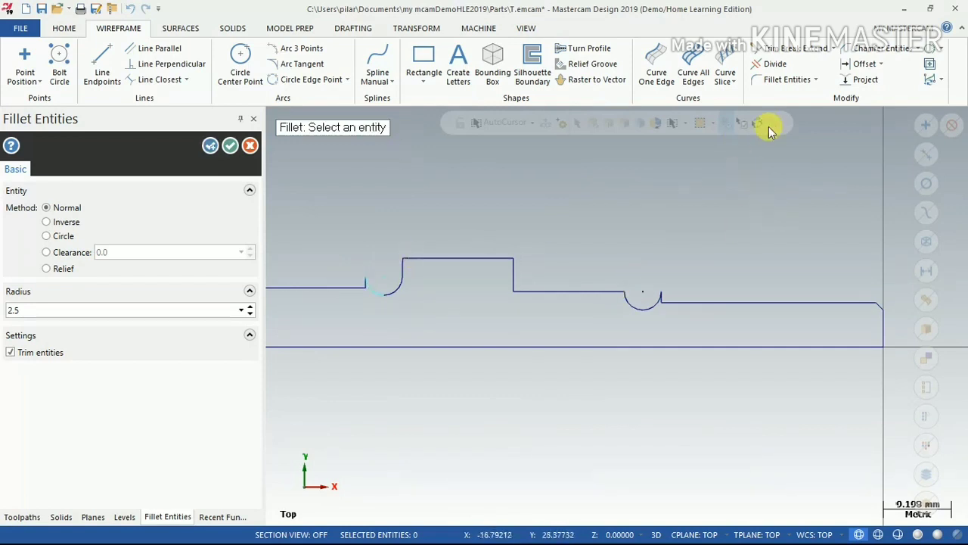
# Draw short lines continuing the outer horizontal edges into both grooves and delete the leftover vertical stubs at the grooves' outer sides
pyautogui.click(102, 61)
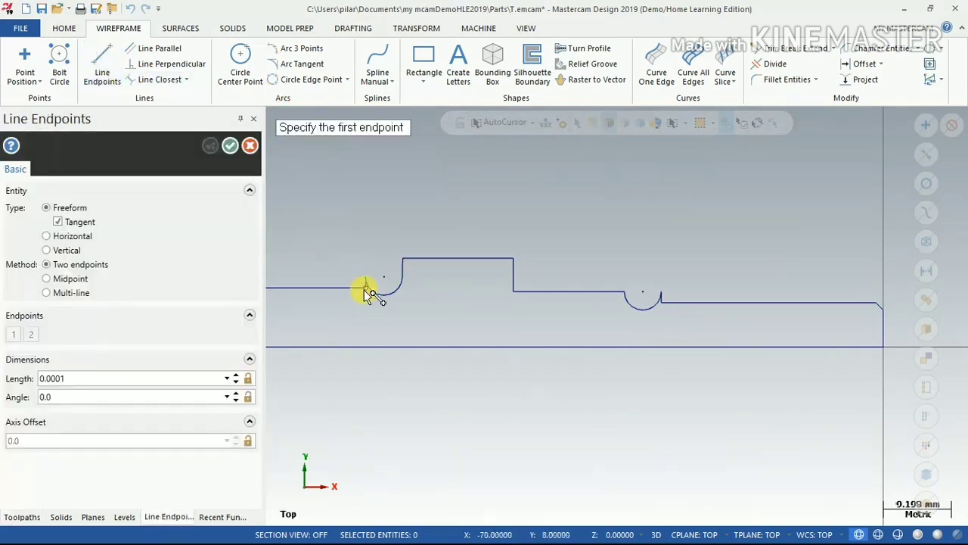
pyautogui.click(366, 287)
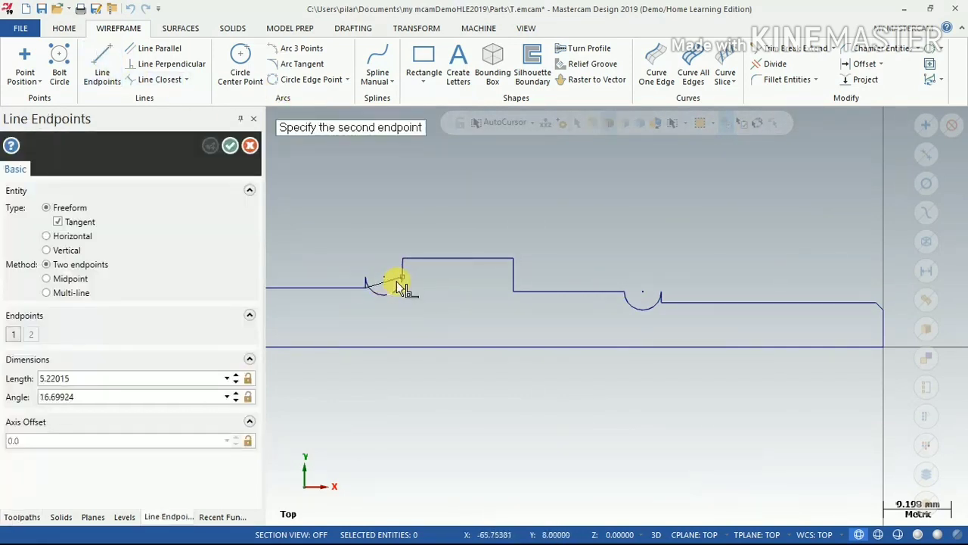
pyautogui.click(401, 279)
pyautogui.click(665, 305)
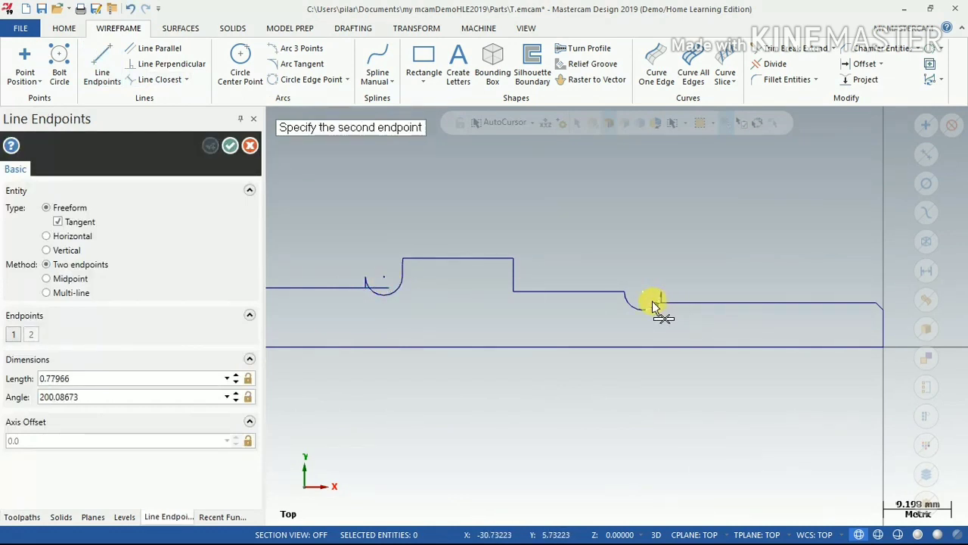
pyautogui.click(645, 295)
pyautogui.press('Escape')
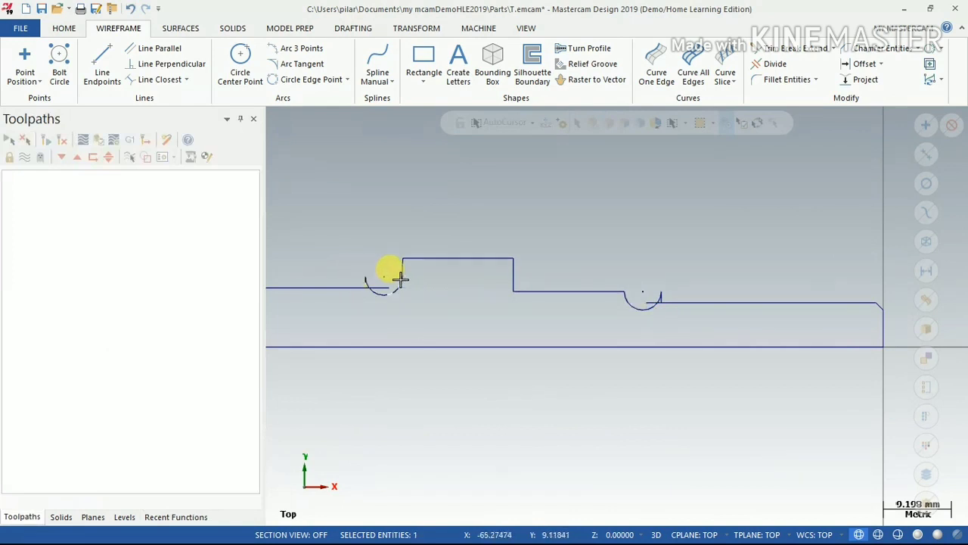
pyautogui.doubleClick(662, 299)
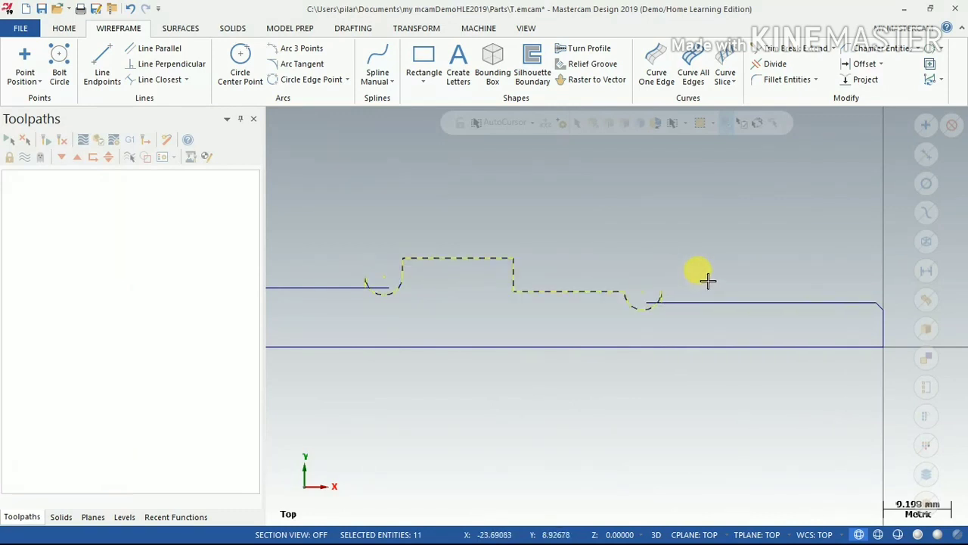
pyautogui.click(665, 301)
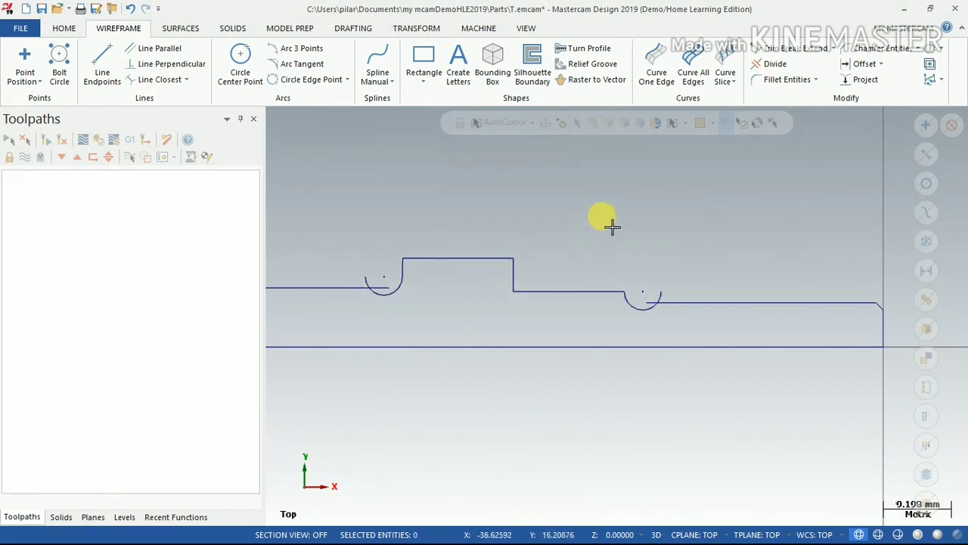
# Trim the overlapping line and arc ends at both grooves with automatic trimming, so each outer edge ends on its groove arc
pyautogui.click(794, 48)
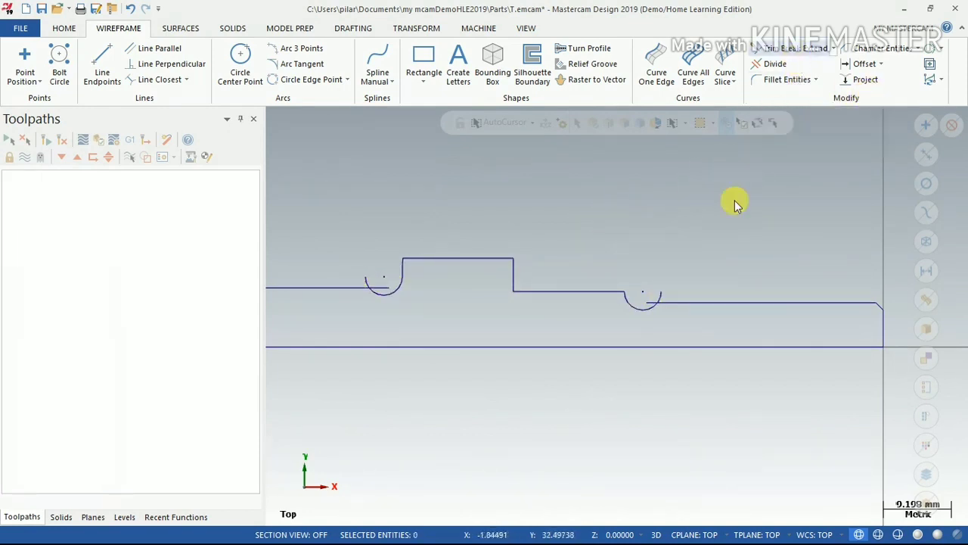
pyautogui.click(657, 304)
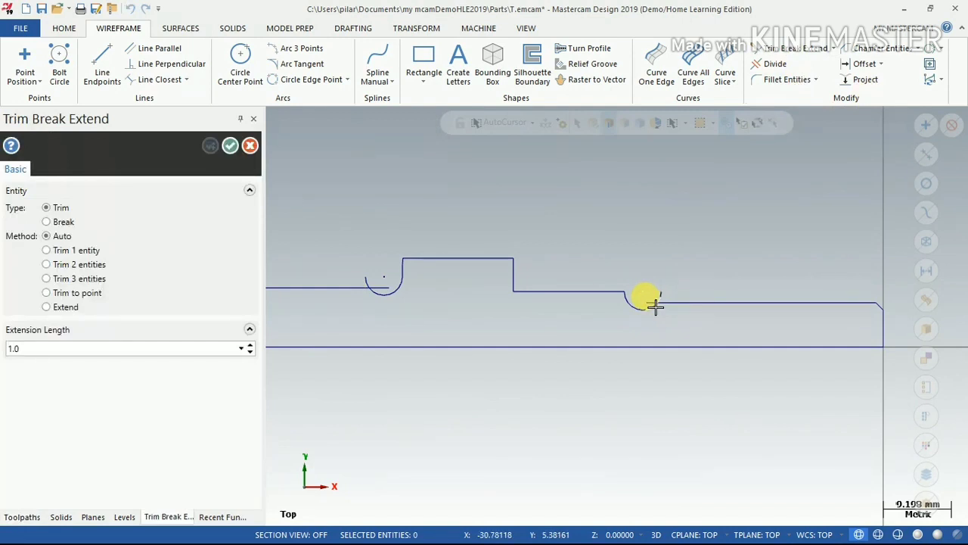
pyautogui.click(655, 304)
pyautogui.click(655, 304)
pyautogui.click(656, 304)
pyautogui.click(373, 295)
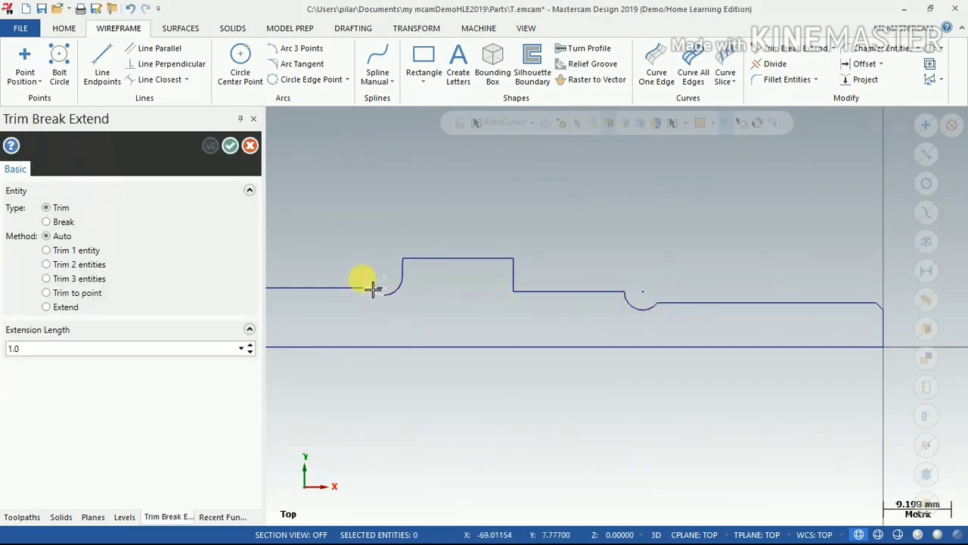
pyautogui.click(372, 288)
pyautogui.click(369, 288)
pyautogui.click(382, 293)
pyautogui.scroll(-2, 518, 274)
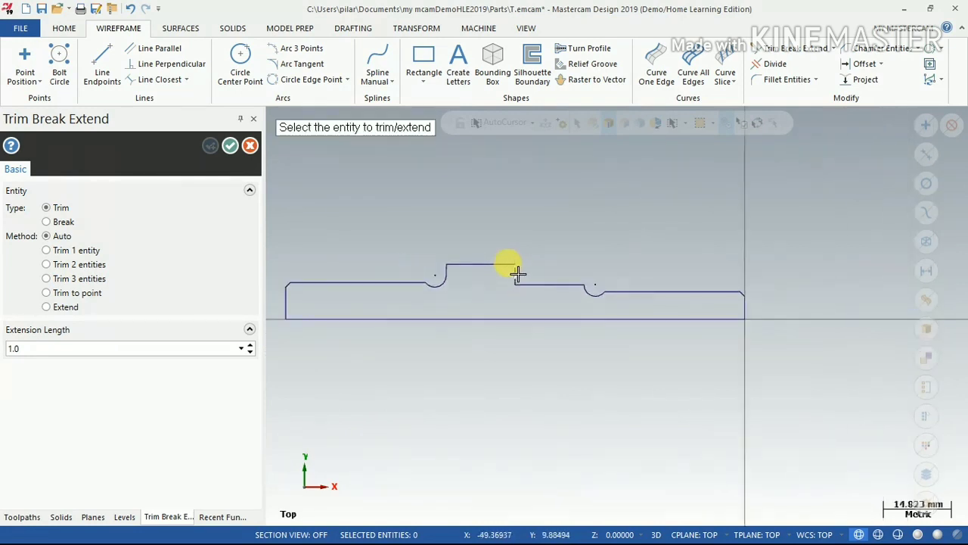
# Revolve the closed profile area 360° about its bottom line to create a solid body
pyautogui.click(227, 28)
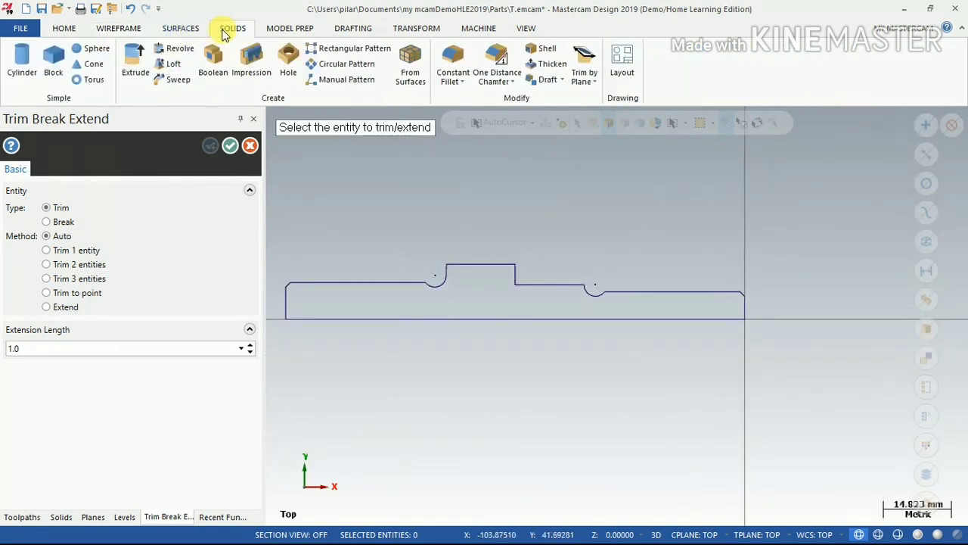
pyautogui.click(180, 49)
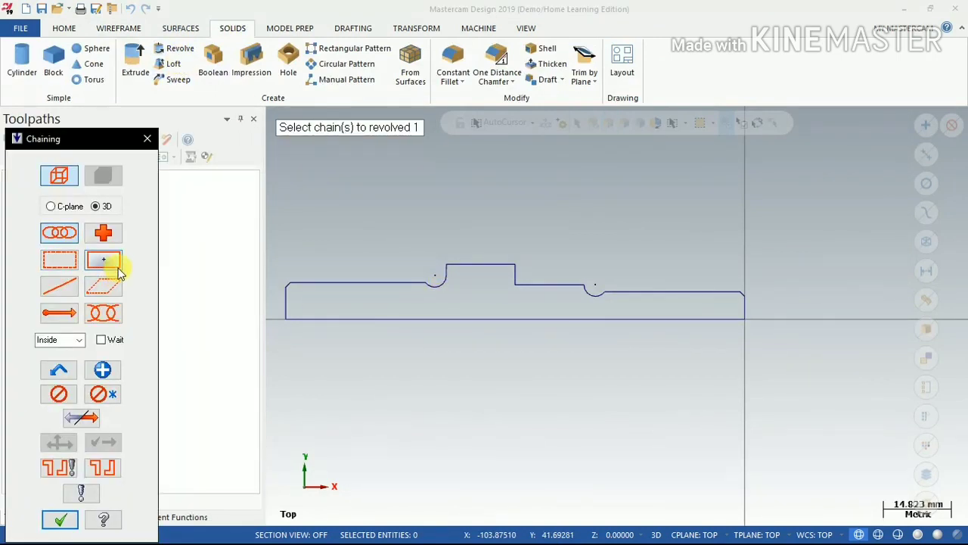
pyautogui.click(115, 265)
pyautogui.click(493, 312)
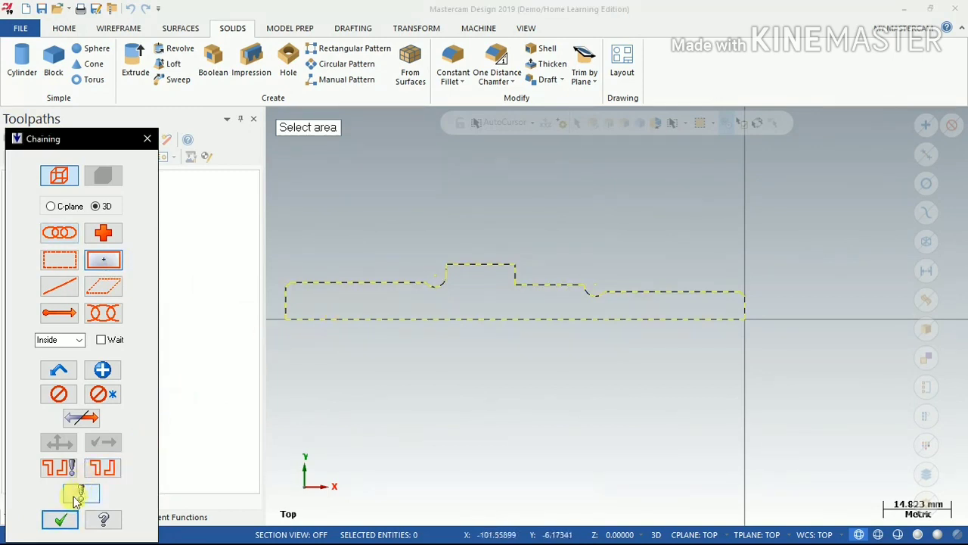
pyautogui.click(60, 519)
pyautogui.click(337, 317)
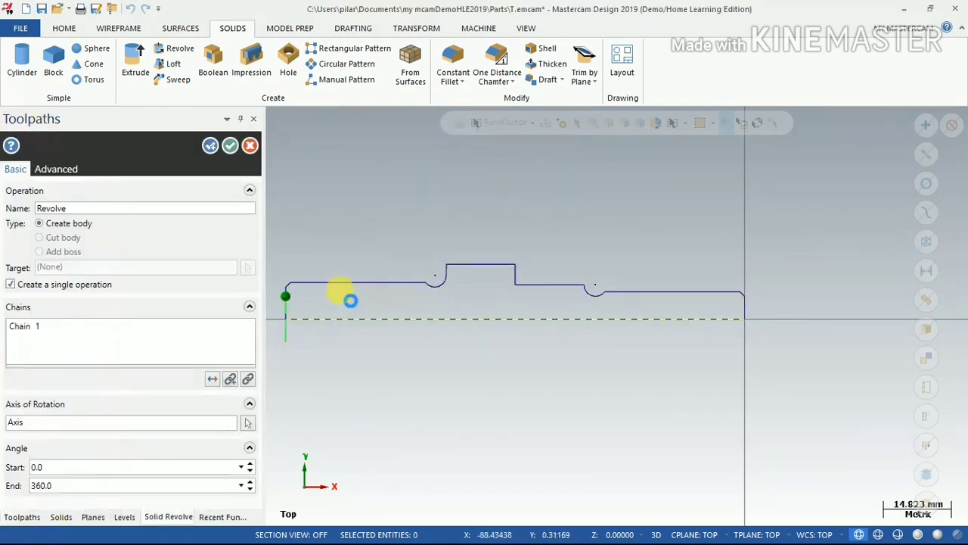
pyautogui.click(230, 145)
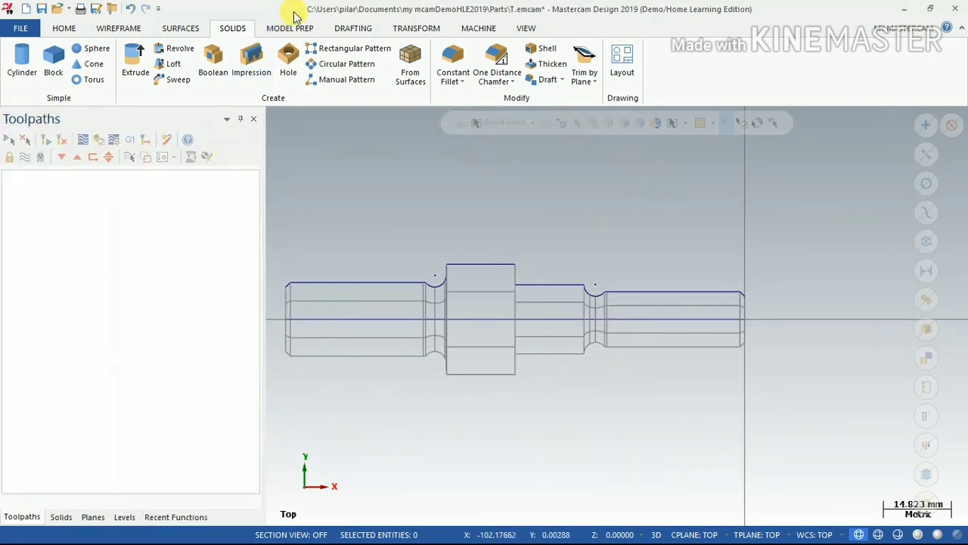
# Add a machine group using the default lathe
pyautogui.click(478, 28)
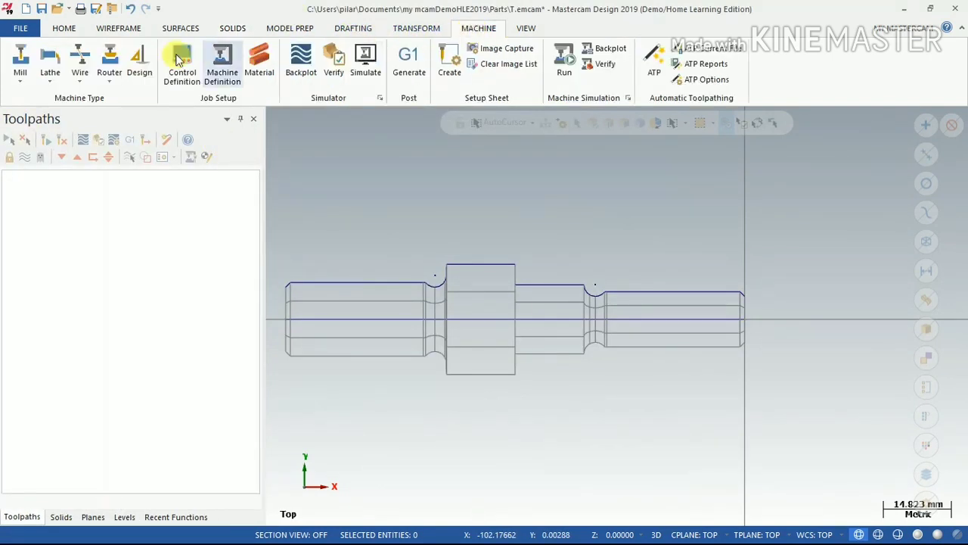
pyautogui.click(50, 64)
pyautogui.click(66, 96)
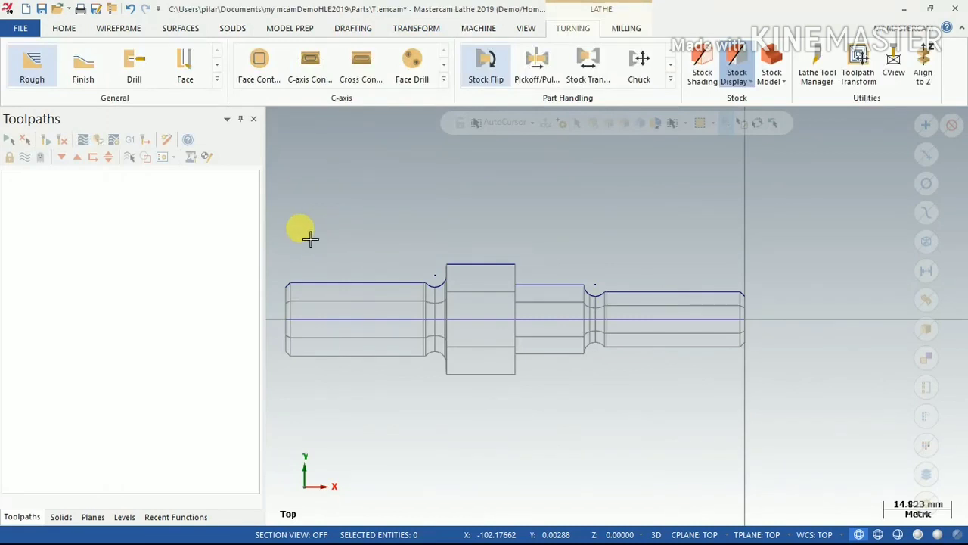
# Define the left-spindle stock as a cylinder with OD 28, length 105 and a right margin of 5
pyautogui.click(25, 188)
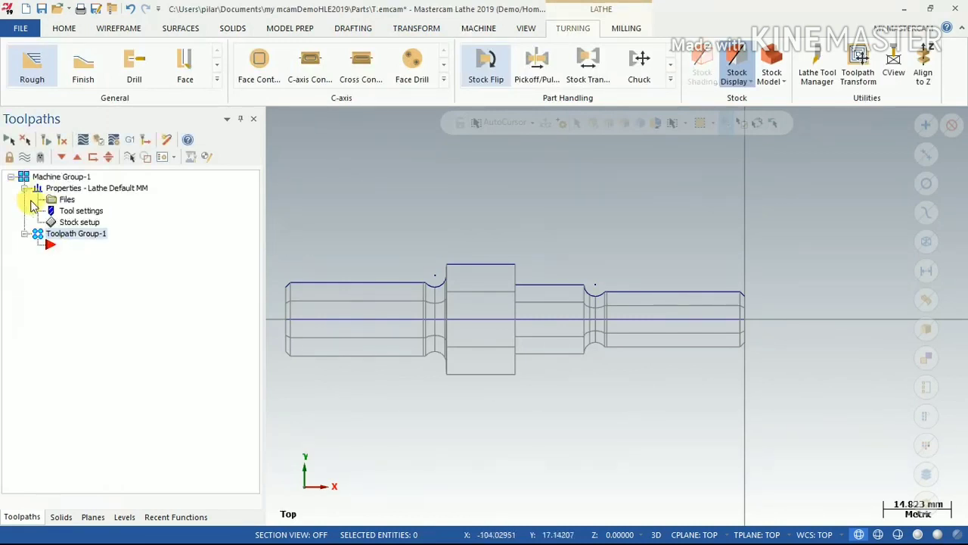
pyautogui.click(64, 221)
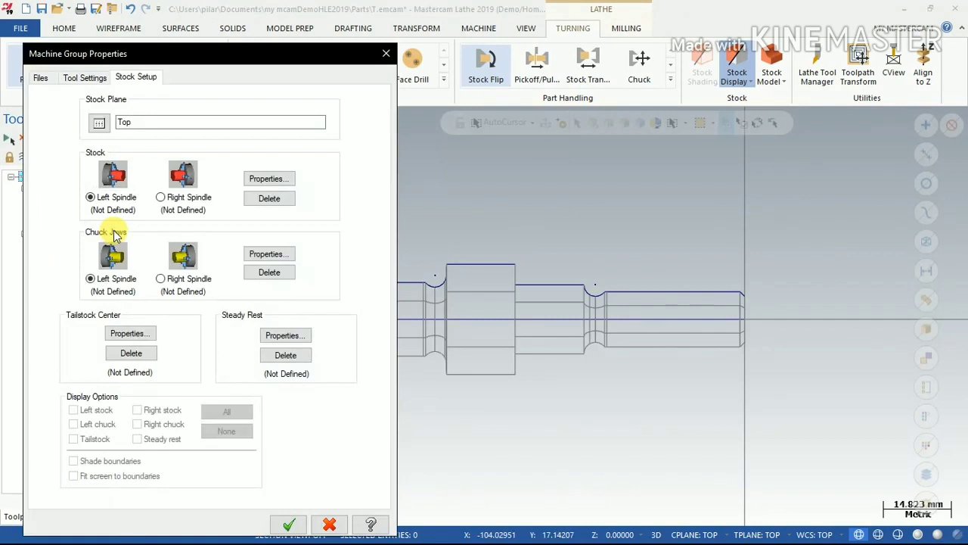
pyautogui.click(270, 181)
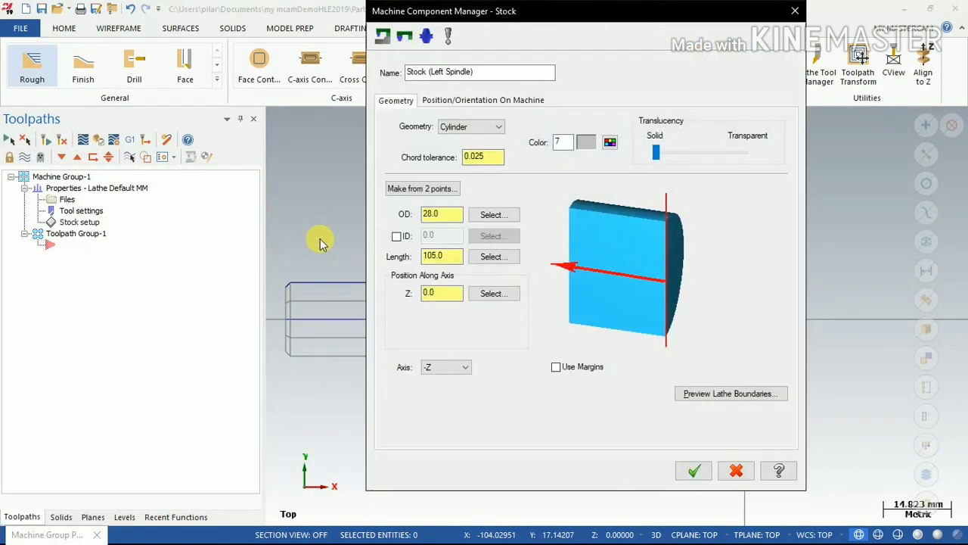
pyautogui.click(574, 368)
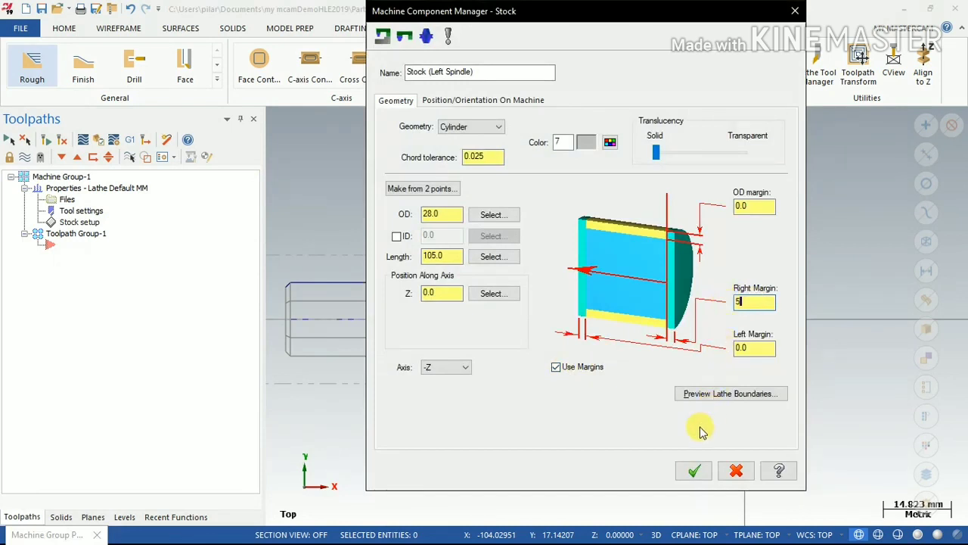
pyautogui.click(695, 473)
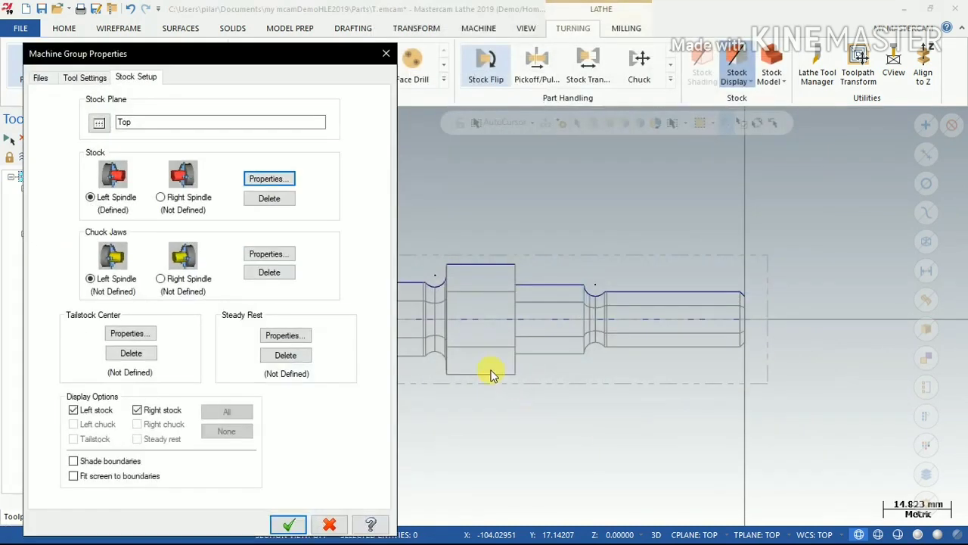
# Define the left-spindle chuck jaws with OD 1 clamping at diameter 28 and Z -60, and accept the stock setup
pyautogui.click(254, 256)
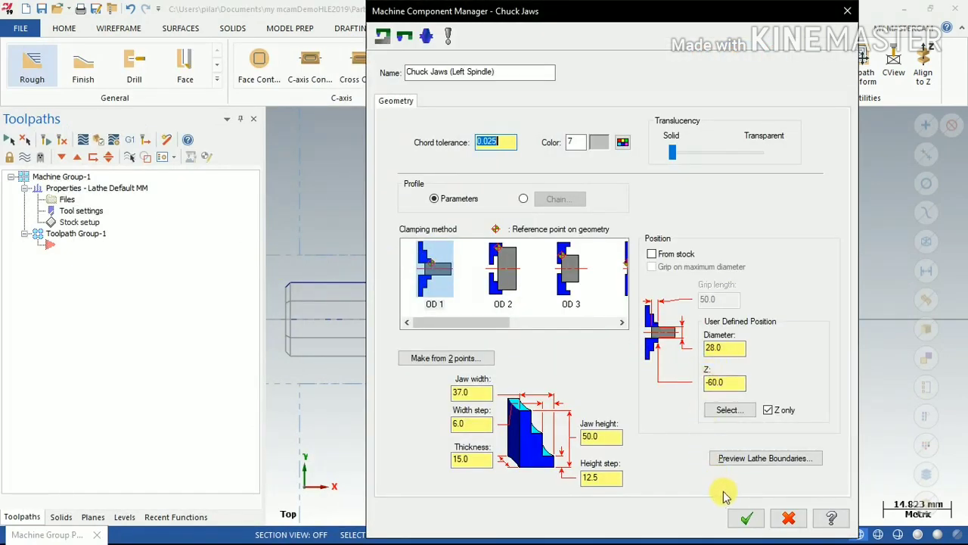
pyautogui.click(745, 518)
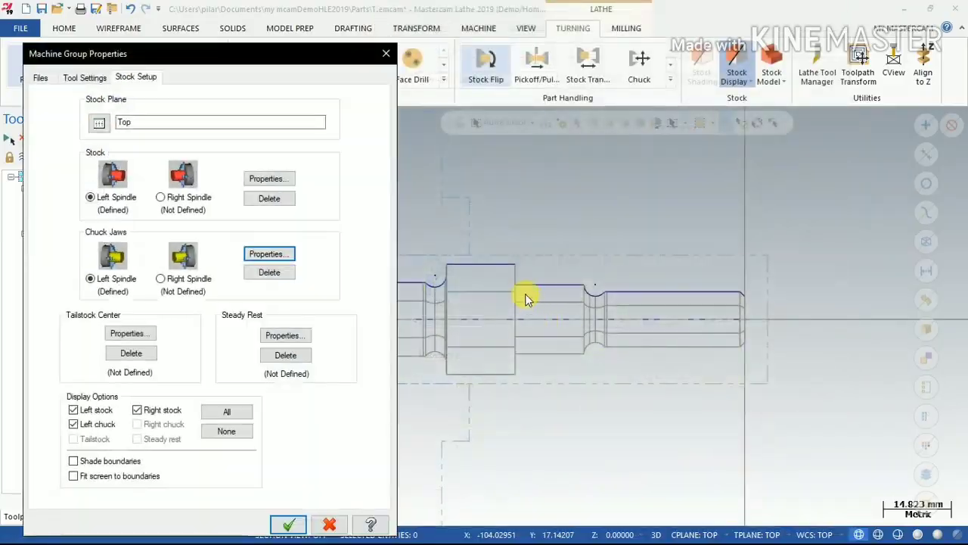
pyautogui.click(288, 524)
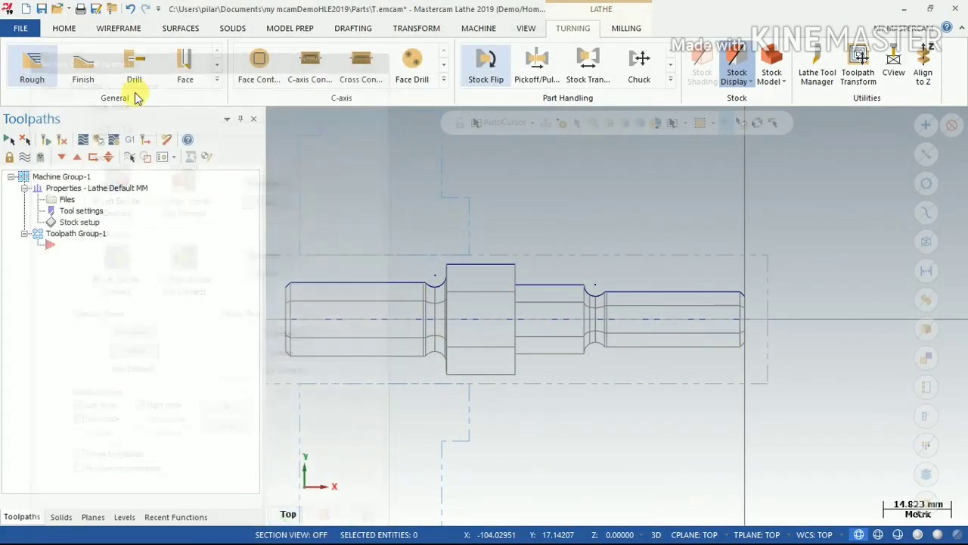
# Create a face toolpath with the T3131 ROUGH FACE RIGHT tool and a maximum of 10 finish passes
pyautogui.click(189, 66)
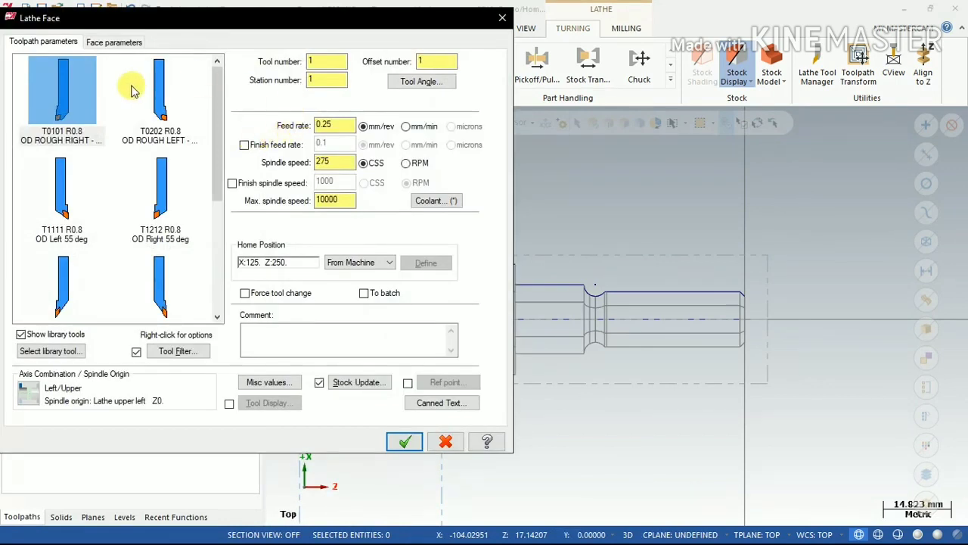
pyautogui.scroll(-4, 76, 193)
pyautogui.click(76, 195)
pyautogui.click(115, 41)
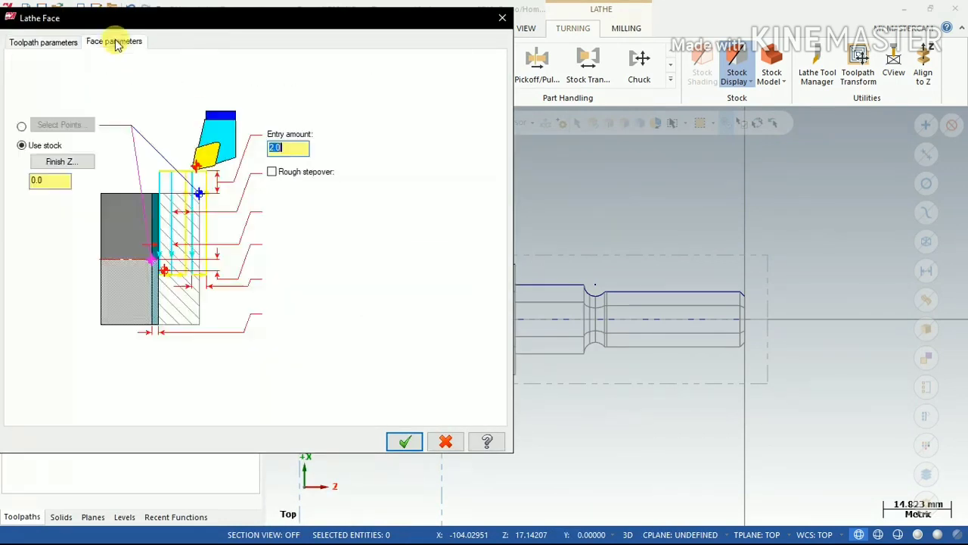
pyautogui.click(384, 224)
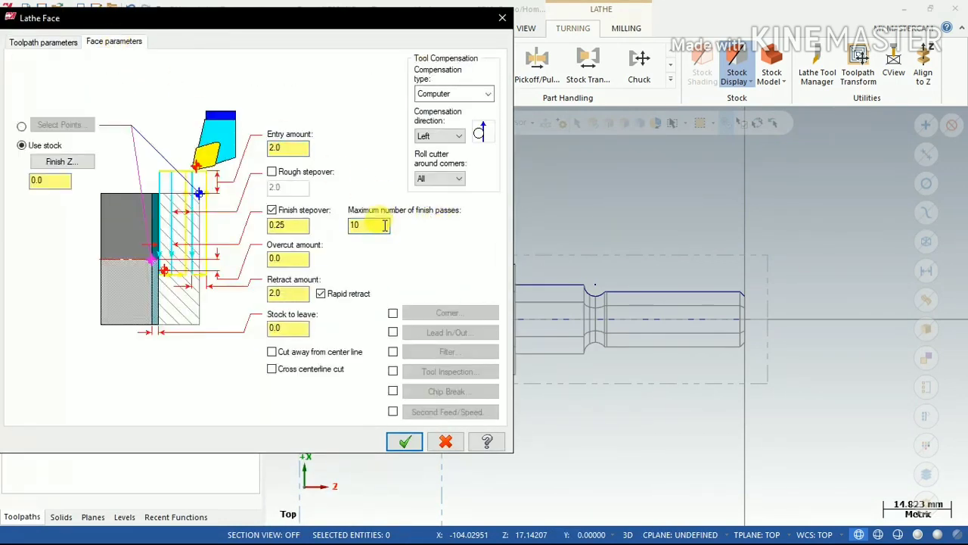
pyautogui.write('0')
pyautogui.click(404, 441)
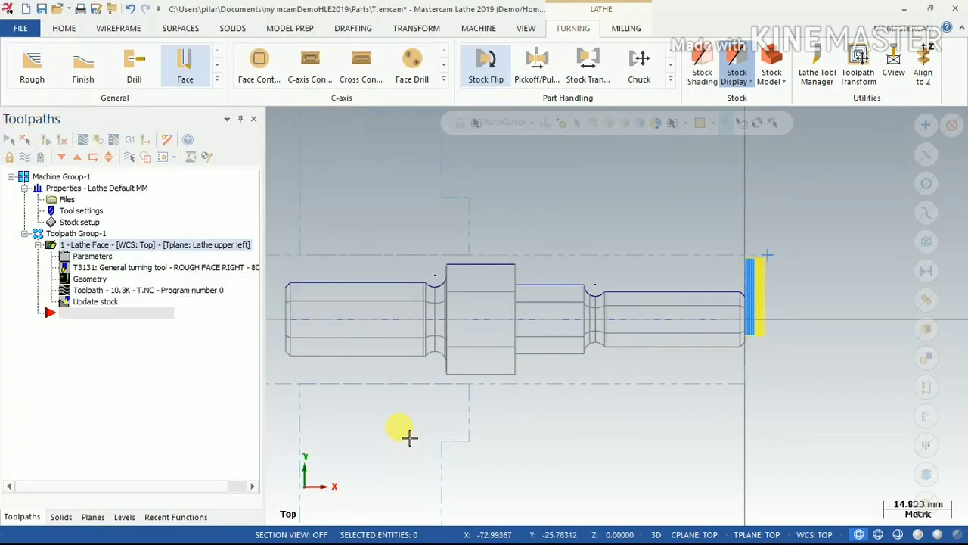
# Start a rough toolpath and chain the profile from the shaft's free end face to the shoulder of the largest diameter
pyautogui.click(34, 64)
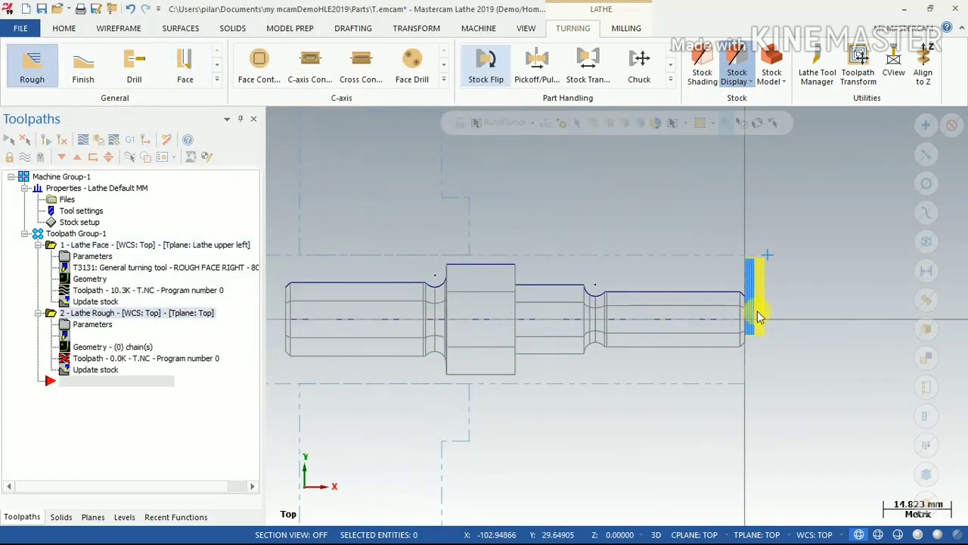
pyautogui.click(744, 308)
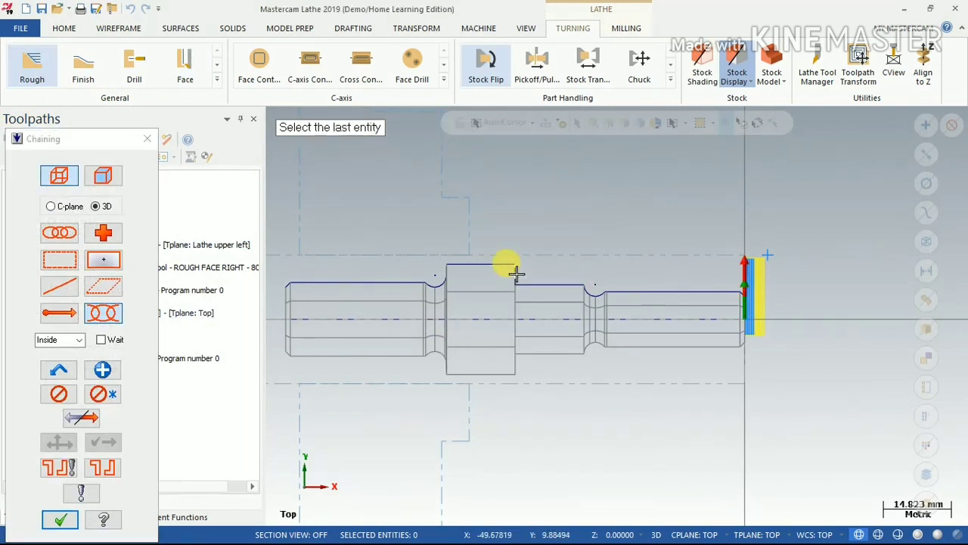
pyautogui.click(515, 274)
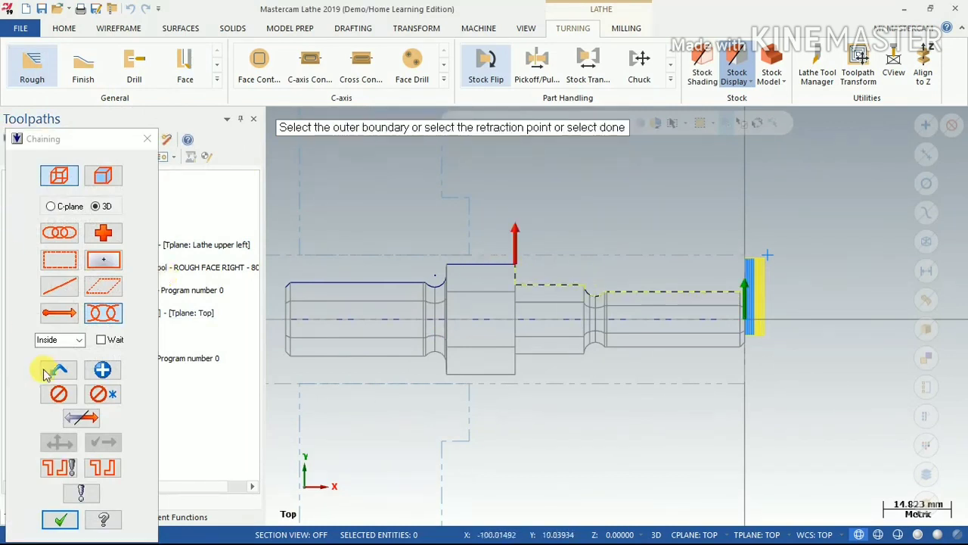
pyautogui.click(60, 519)
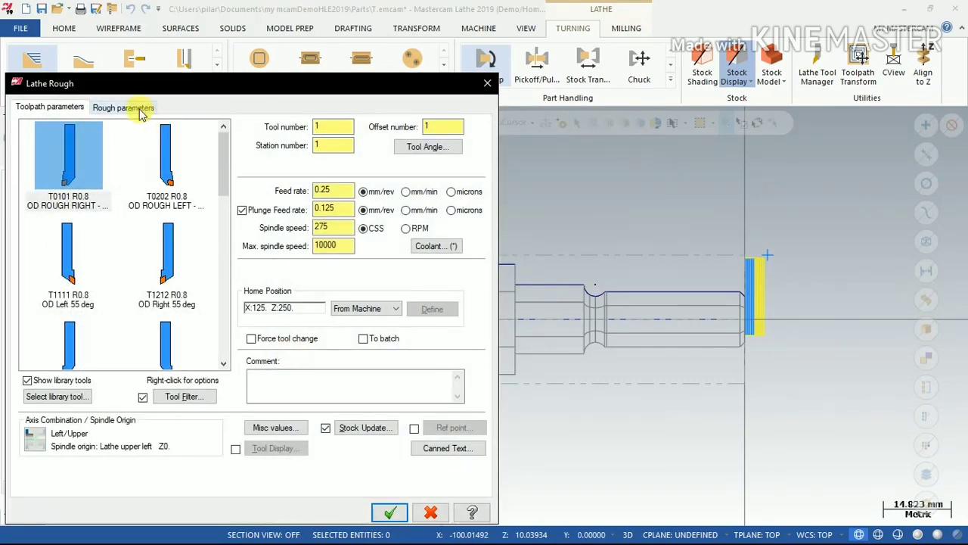
# Set the roughing depth of cut to 1.0 and stock recognition to Use stock for outer boundary, and accept the toolpath
pyautogui.click(139, 112)
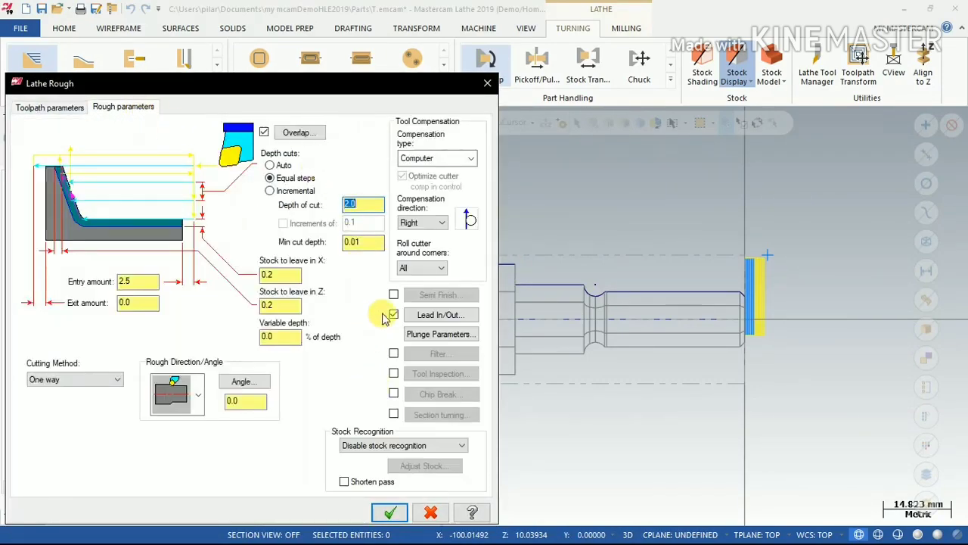
pyautogui.click(412, 446)
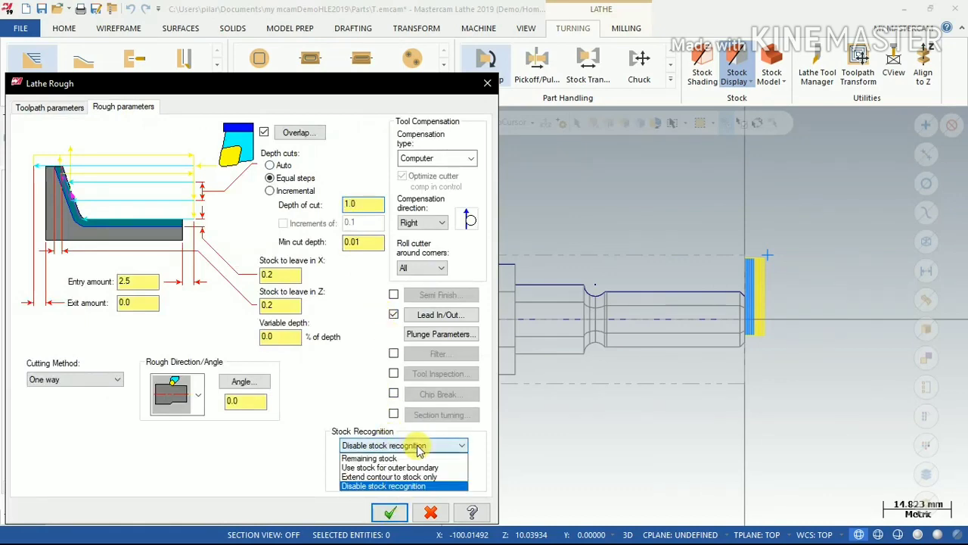
pyautogui.click(386, 463)
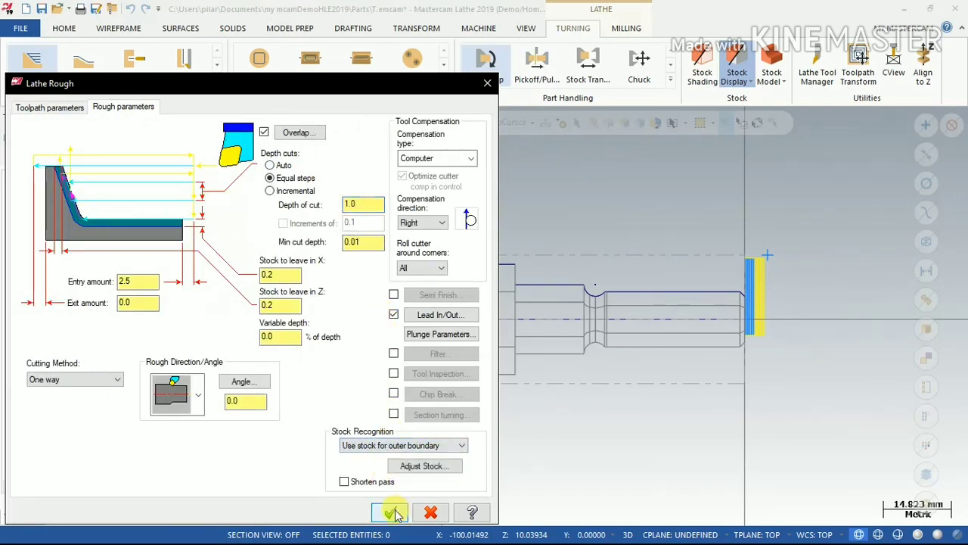
pyautogui.click(394, 513)
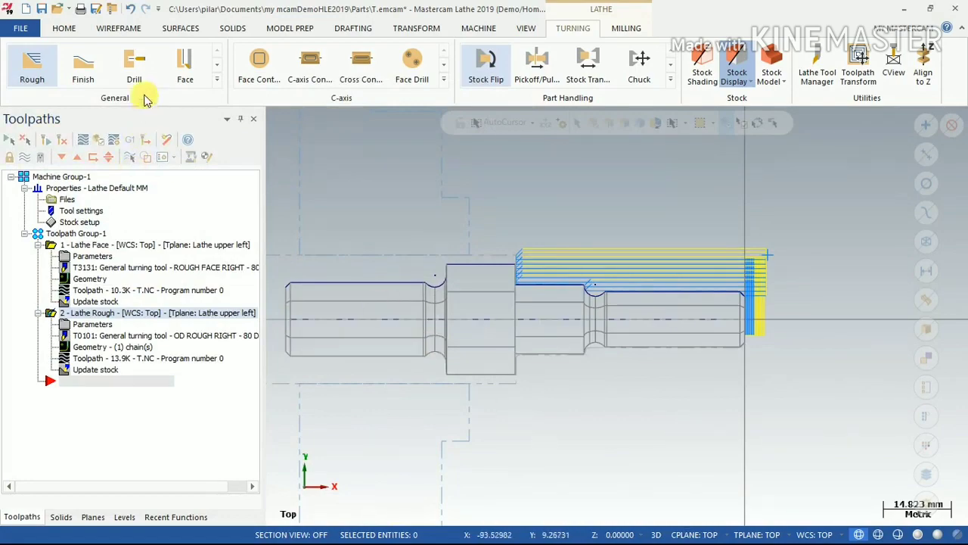
# Create a chain groove toolpath on the relief groove beside the threaded end, using T4141 OD GROOVE CENTER - NARROW and 1 finish pass
pyautogui.click(217, 79)
pyautogui.click(83, 108)
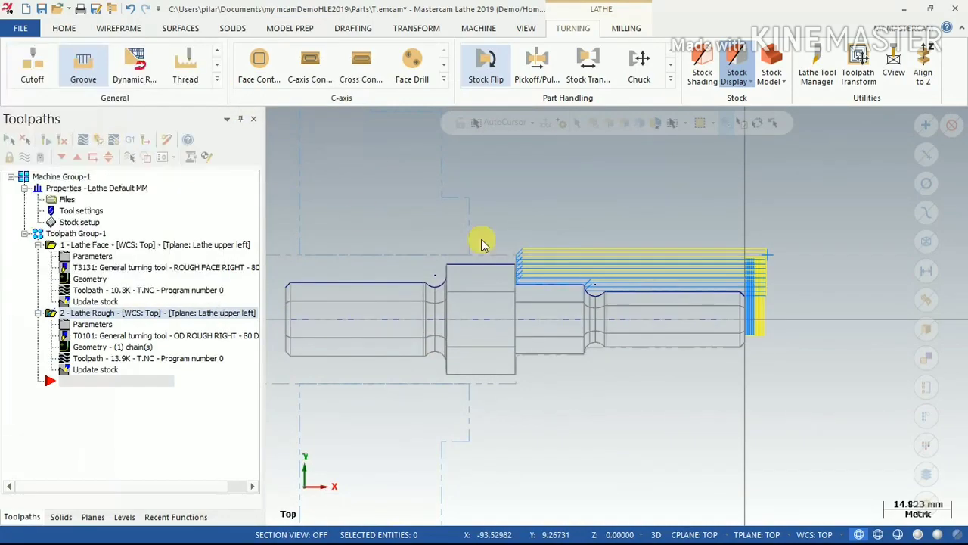
pyautogui.click(276, 242)
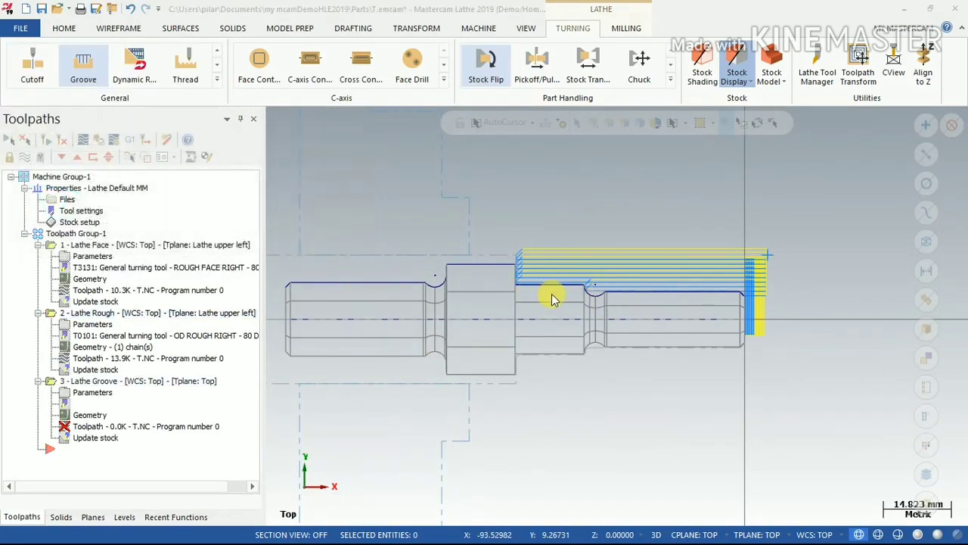
pyautogui.click(589, 284)
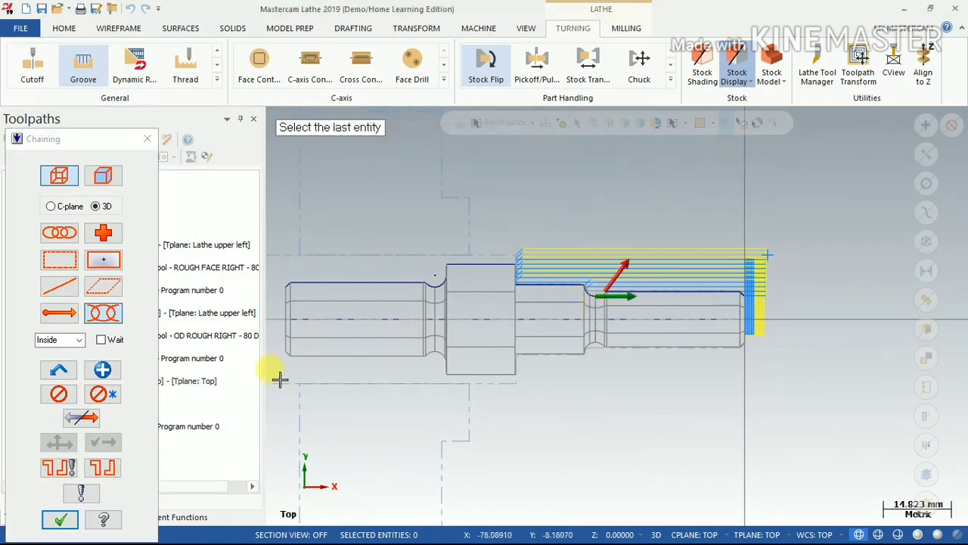
pyautogui.click(95, 424)
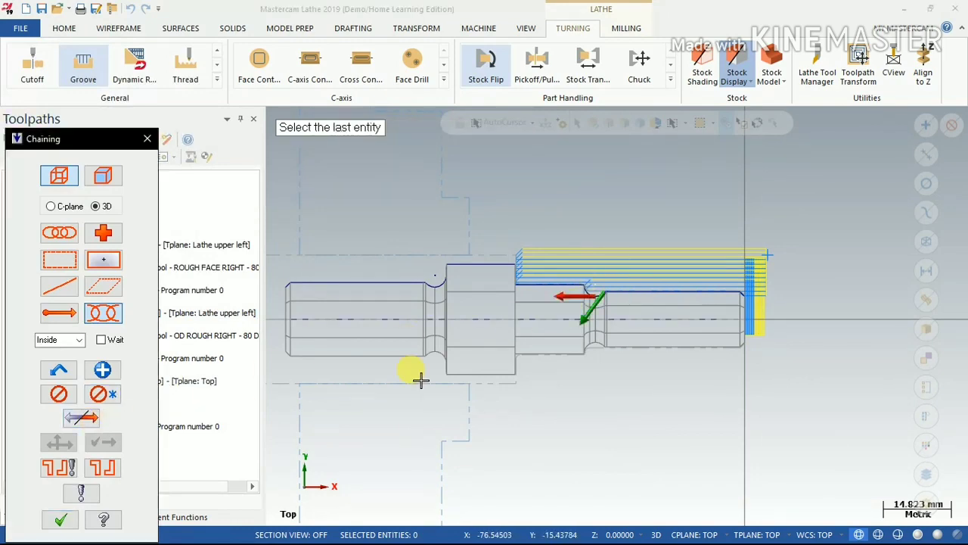
pyautogui.click(586, 289)
pyautogui.click(62, 519)
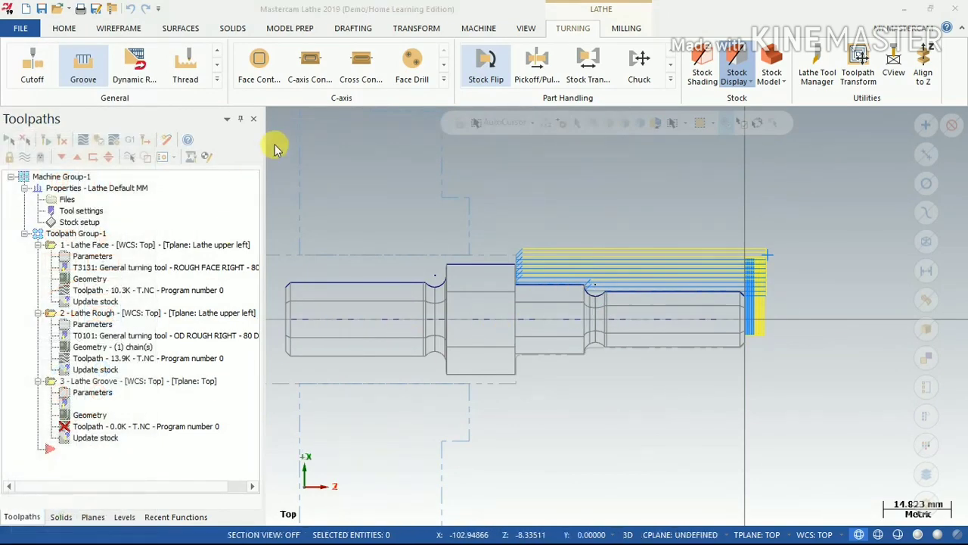
pyautogui.click(333, 90)
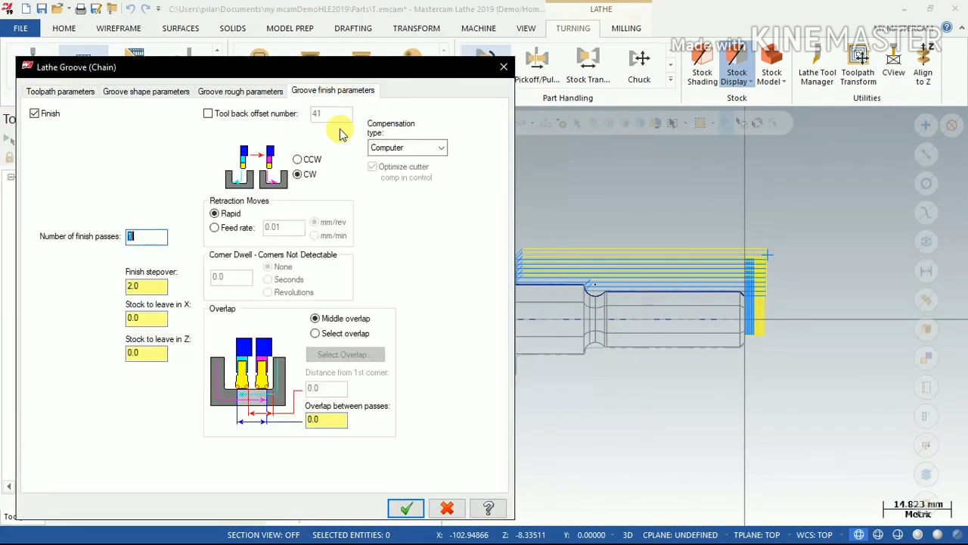
pyautogui.click(407, 507)
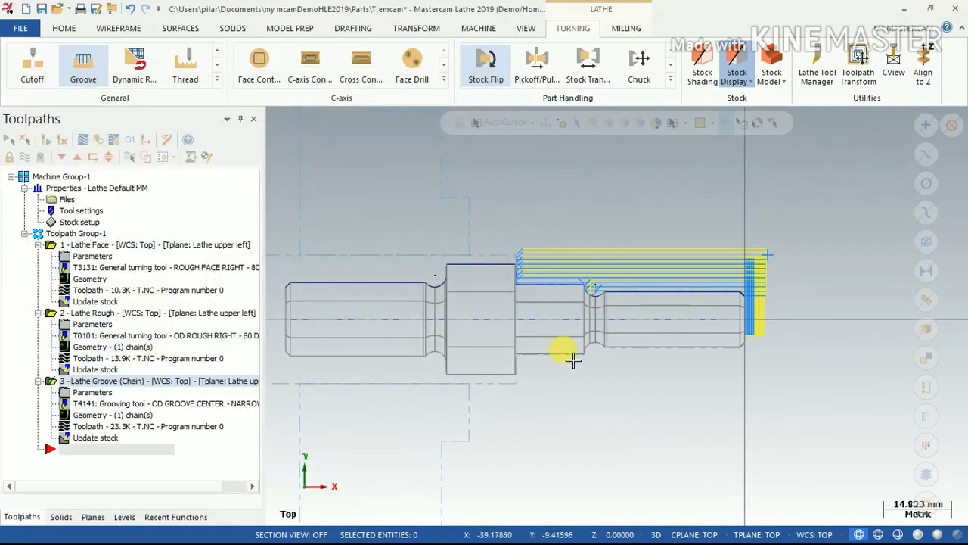
# Start a thread toolpath with the T9494 OD THREAD RIGHT- SMALL tool, spindle speed 300 and maximum spindle speed 500
pyautogui.click(187, 70)
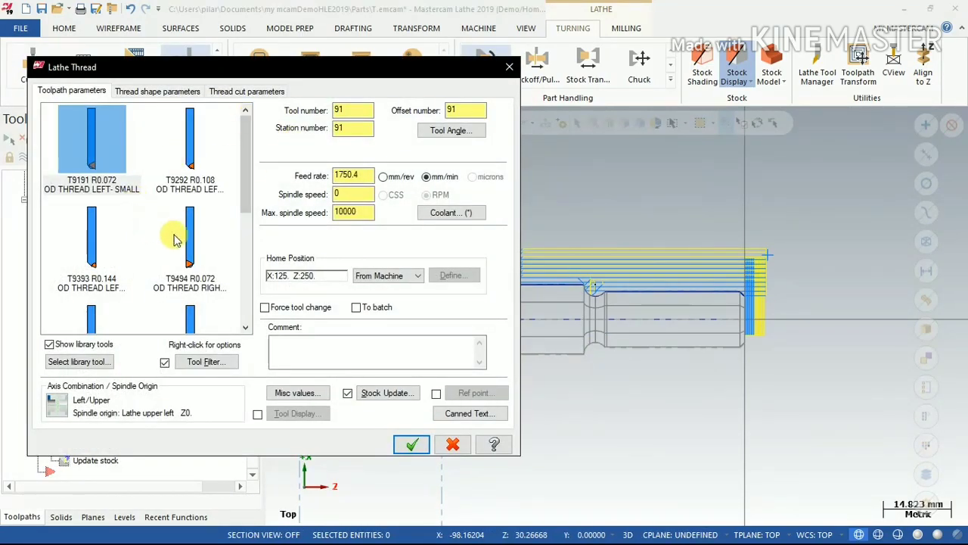
pyautogui.click(191, 242)
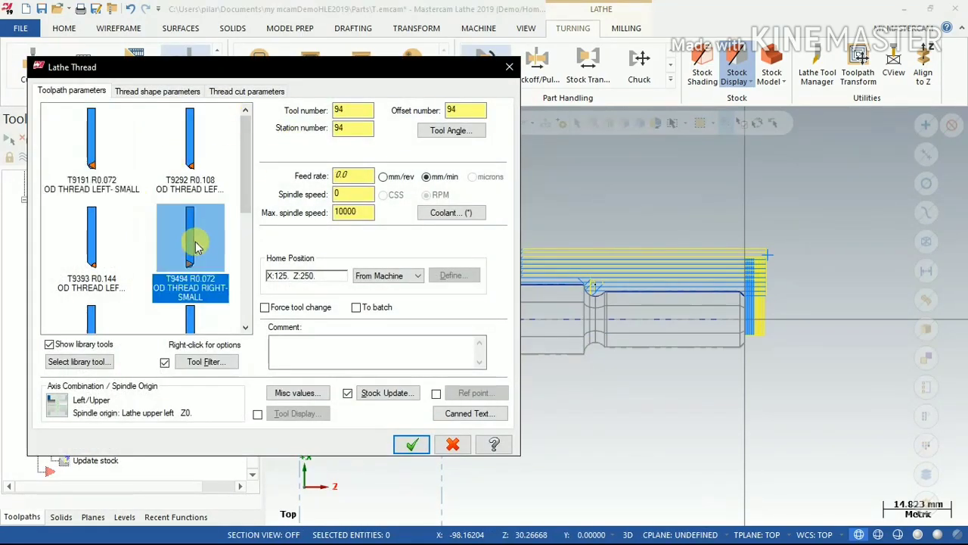
pyautogui.click(357, 175)
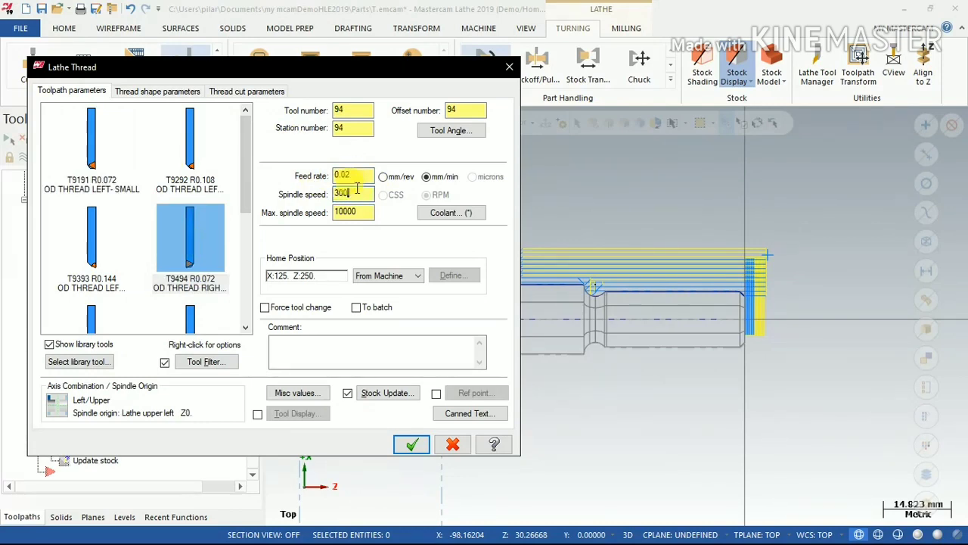
pyautogui.click(361, 215)
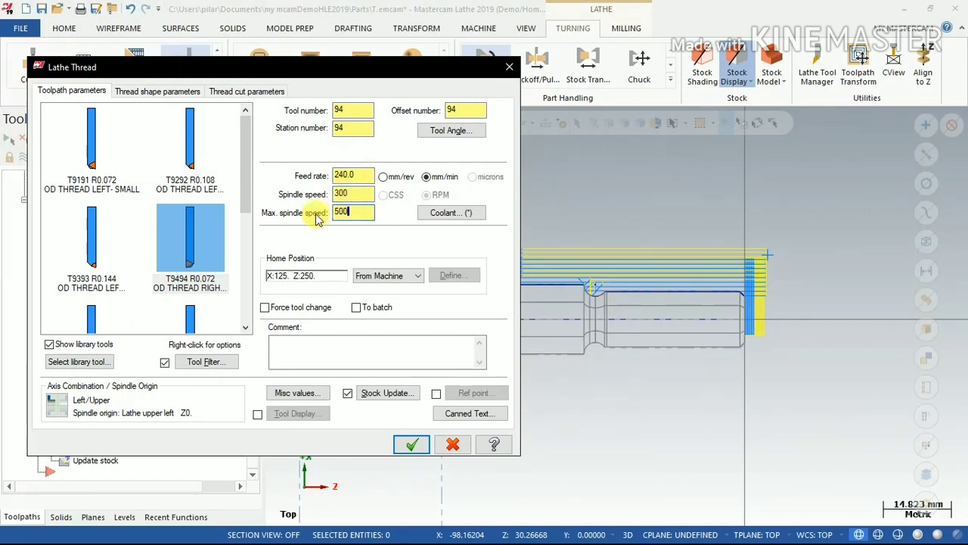
# Apply the Metric M Profile thread form with major diameter 12 and lead 1.5 from the thread table
pyautogui.click(173, 91)
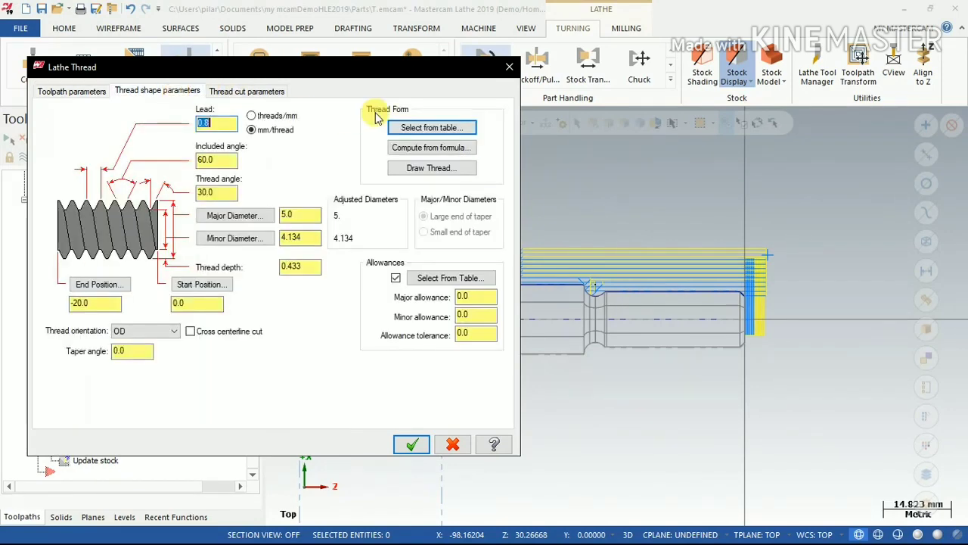
pyautogui.click(424, 128)
pyautogui.scroll(-5, 159, 310)
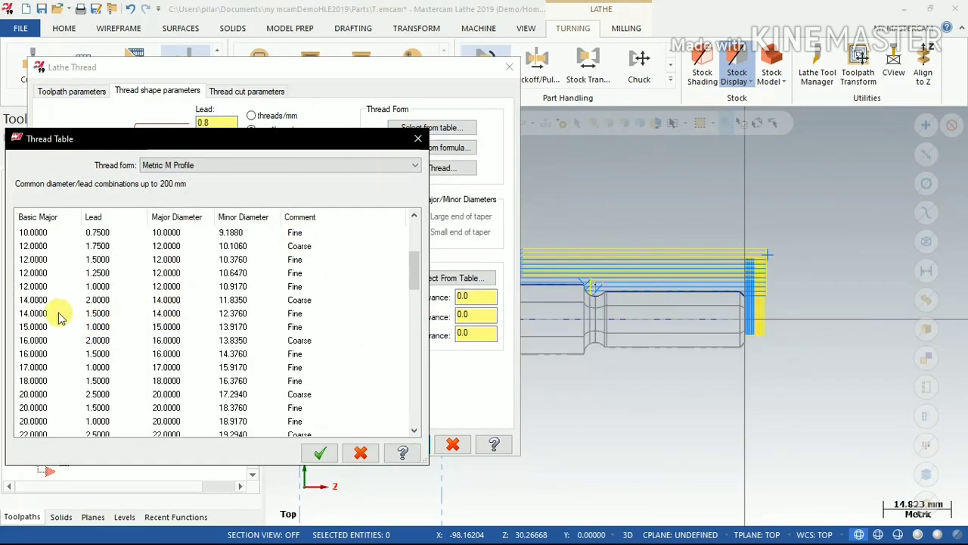
pyautogui.click(34, 260)
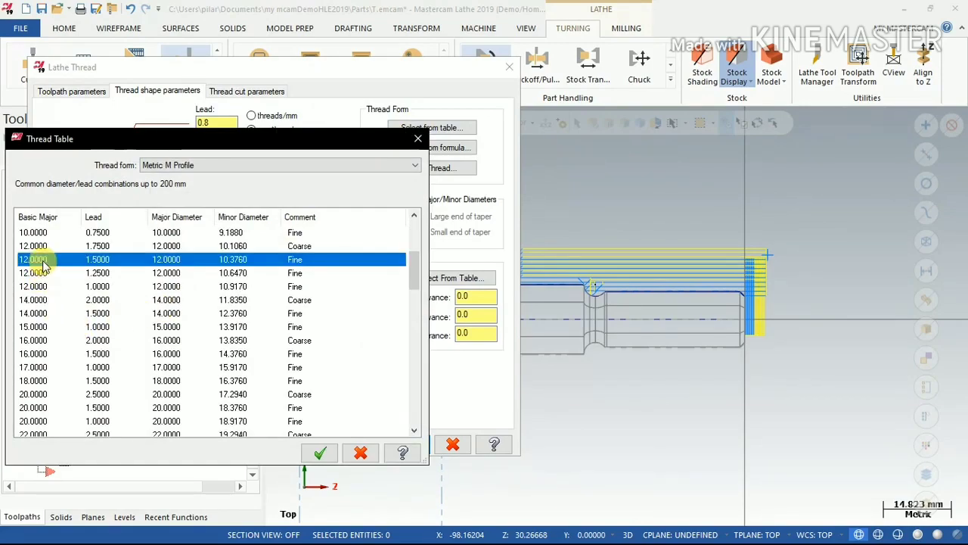
pyautogui.click(320, 452)
# Set the thread from Z 0 to Z -30 with 2 cuts, last cut 0.3 and finish pass allowance 0.2, and accept the toolpath
pyautogui.click(181, 285)
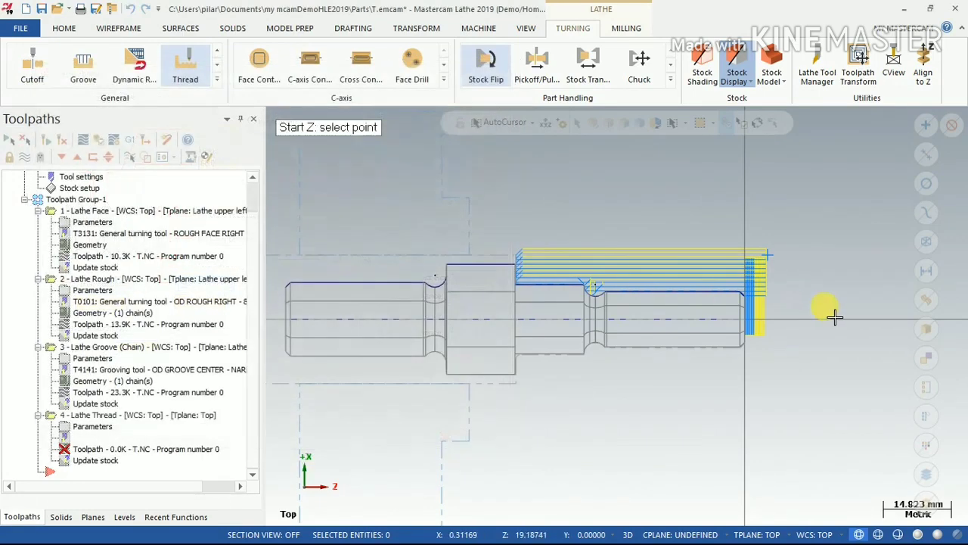
pyautogui.click(753, 302)
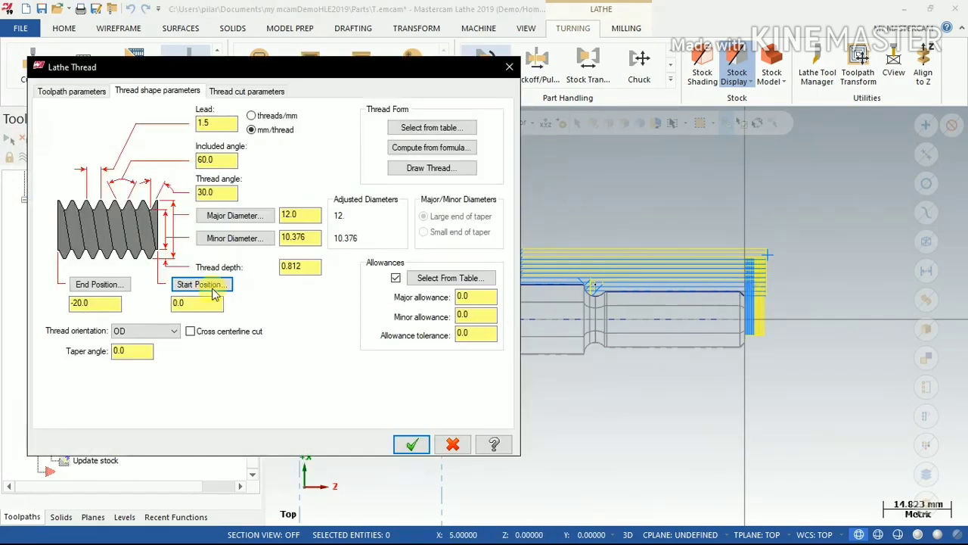
pyautogui.click(98, 284)
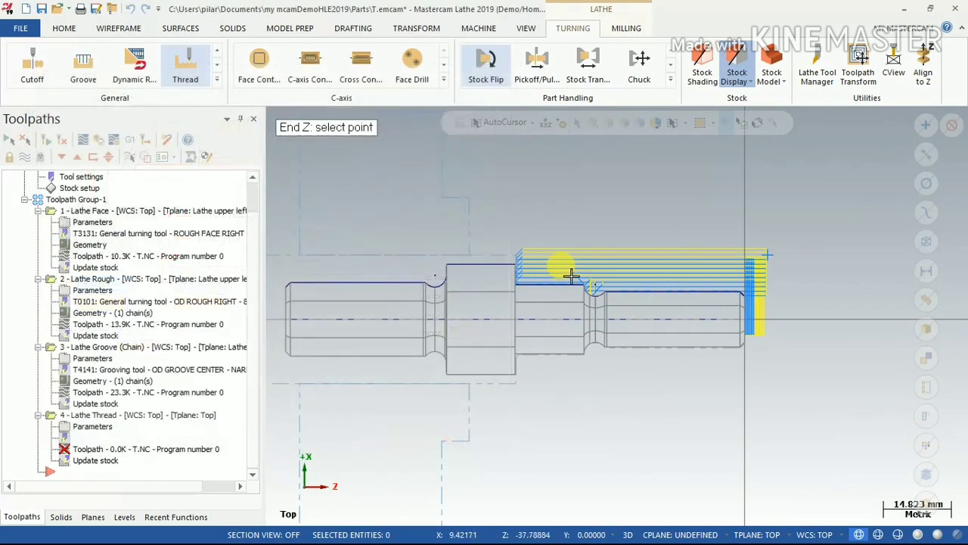
pyautogui.click(610, 293)
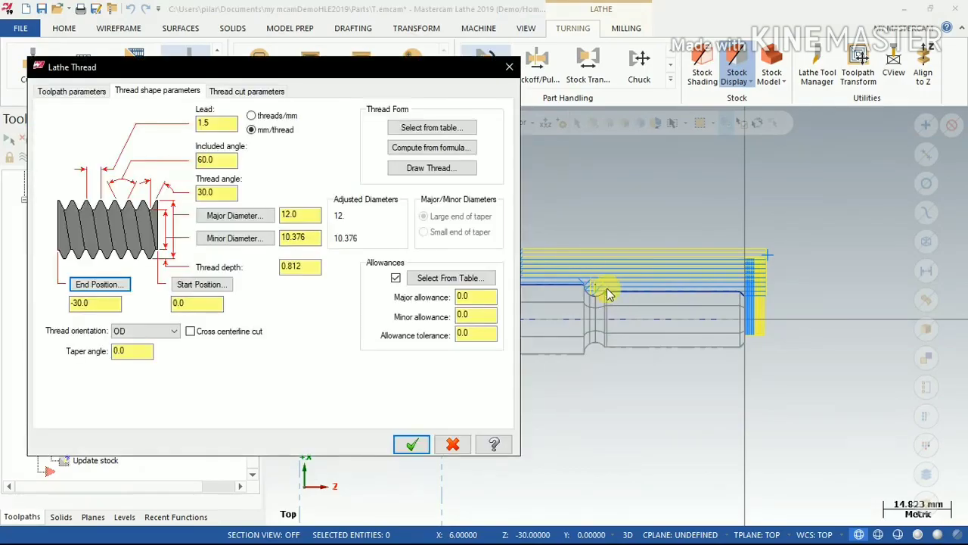
pyautogui.click(254, 91)
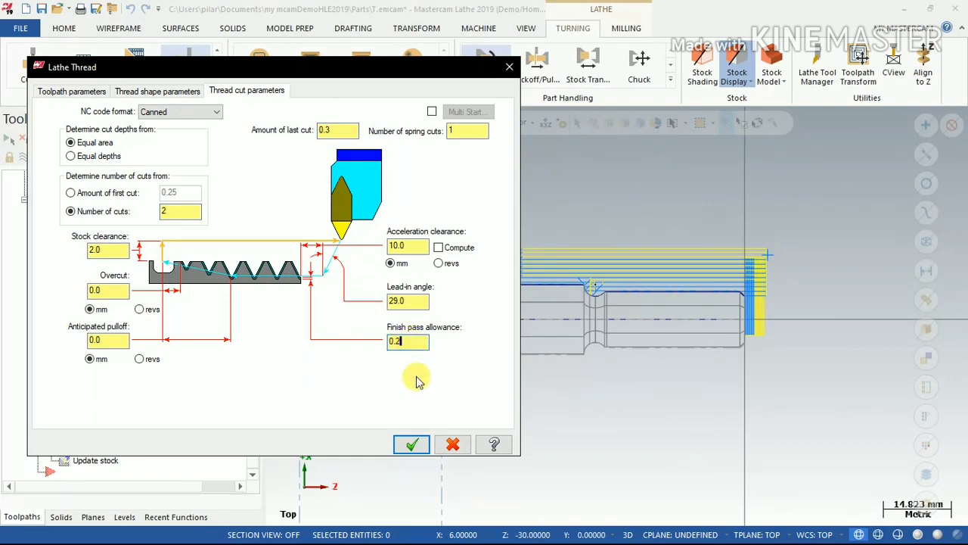
pyautogui.click(412, 443)
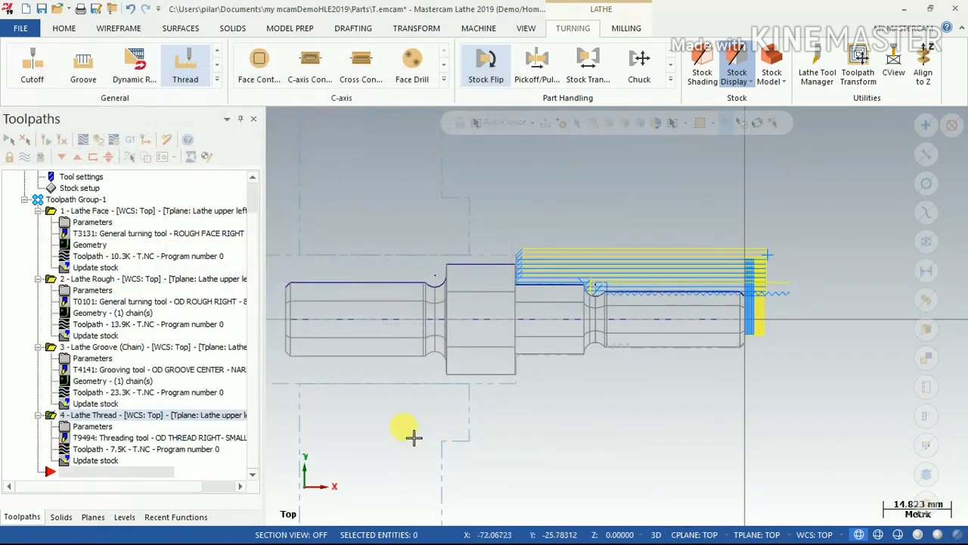
# Select the face, rough, groove and thread operations and turn off their toolpath display
pyautogui.click(55, 212)
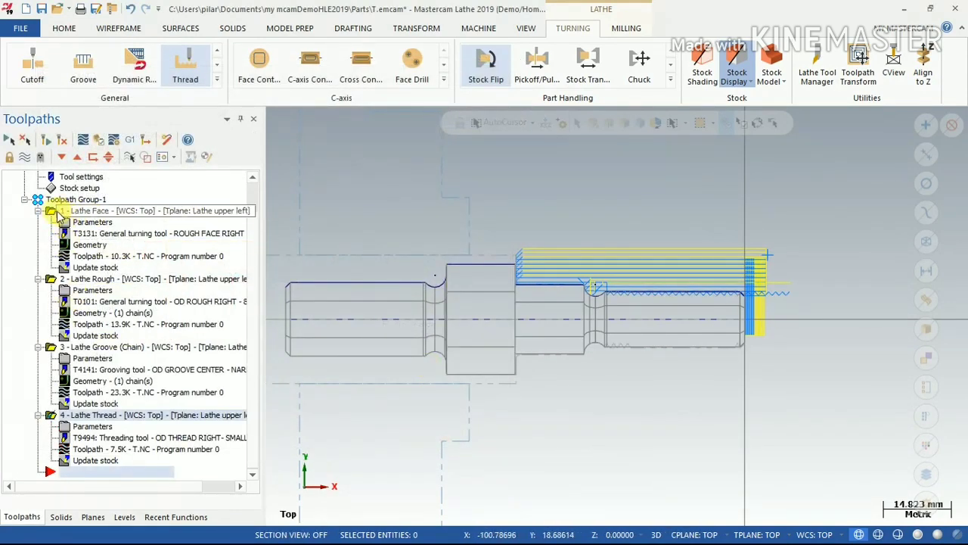
pyautogui.keyDown('ctrl'); pyautogui.click(50, 278); pyautogui.keyUp('ctrl')
pyautogui.keyDown('ctrl'); pyautogui.click(50, 347); pyautogui.keyUp('ctrl')
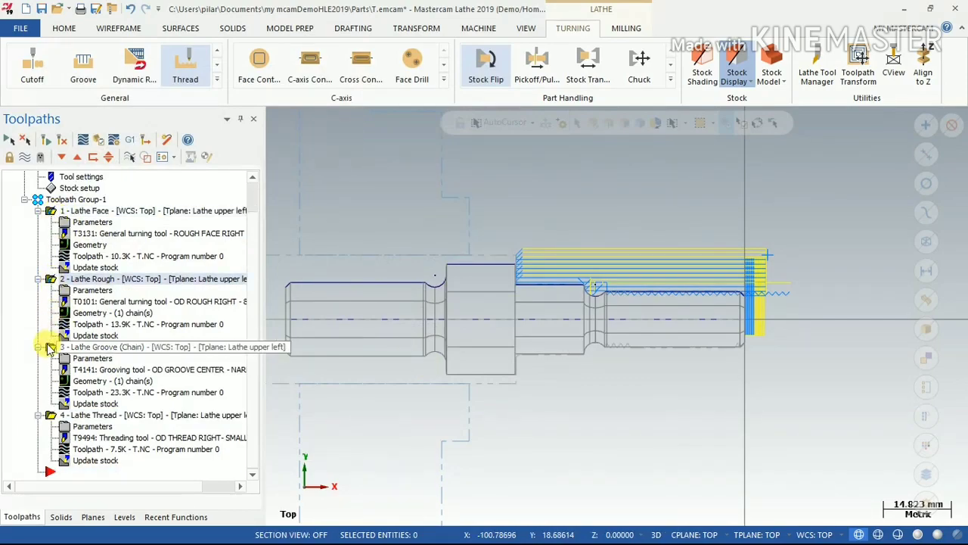
pyautogui.keyDown('ctrl'); pyautogui.click(50, 415); pyautogui.keyUp('ctrl')
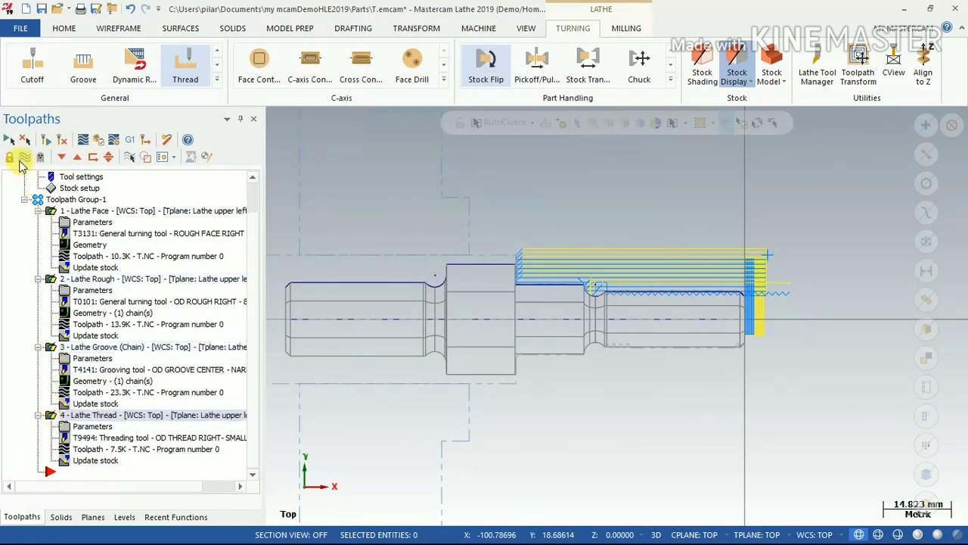
pyautogui.click(23, 159)
# Start a stock flip and select all of the shaft's geometry for transfer
pyautogui.click(490, 75)
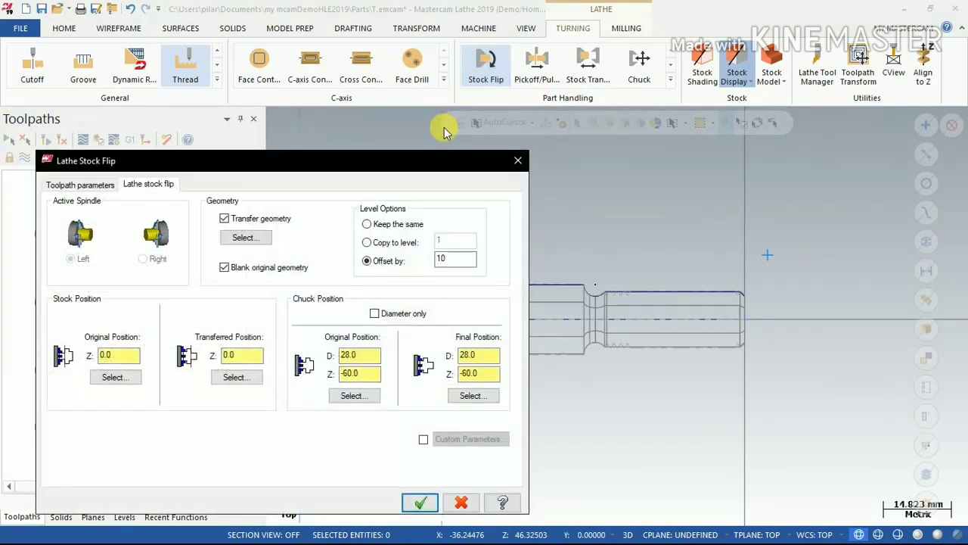
pyautogui.click(246, 236)
pyautogui.scroll(-2, 279, 270)
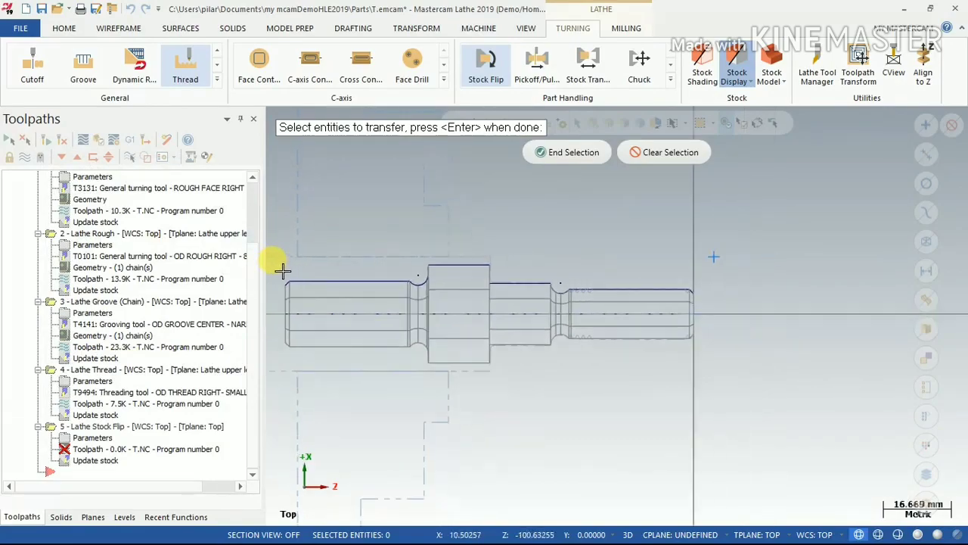
pyautogui.moveTo(308, 264); pyautogui.dragTo(356, 262, button='middle')
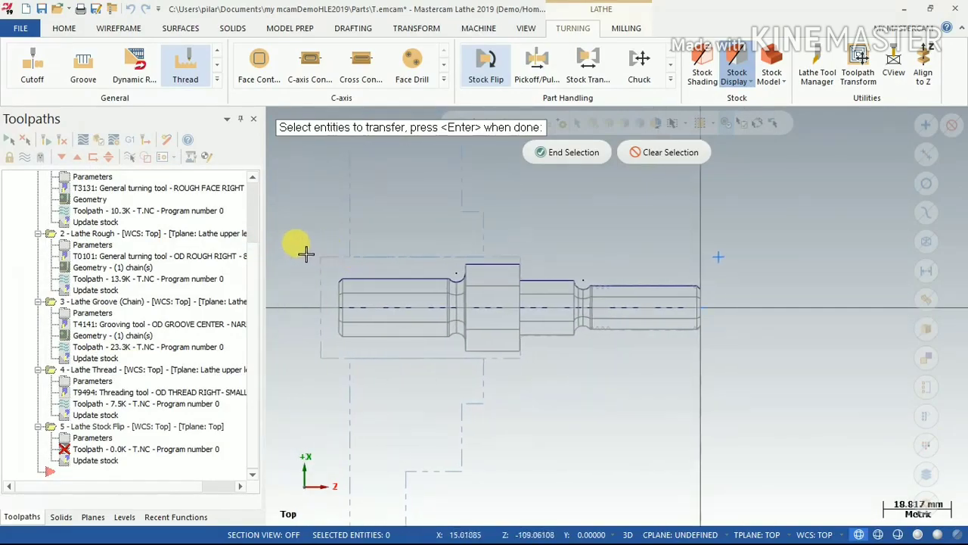
pyautogui.moveTo(306, 253); pyautogui.dragTo(715, 356)
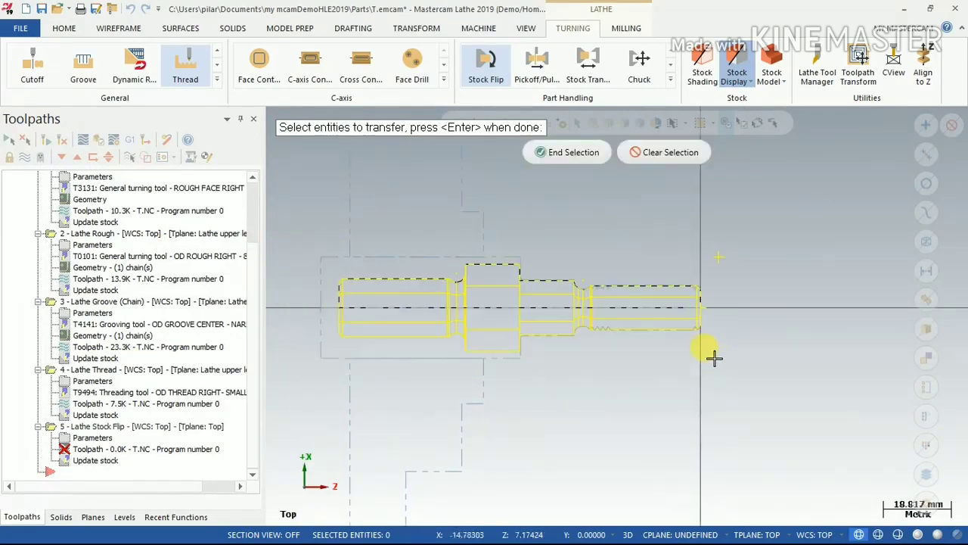
pyautogui.click(568, 157)
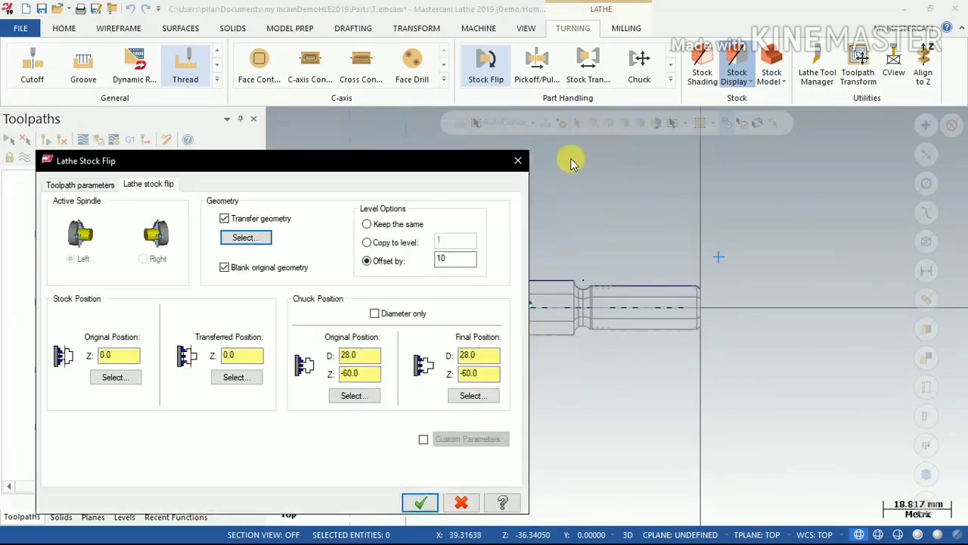
# Set the stock's original position to Z -105 and the chuck's final position to diameter 15, Z -60, and accept the stock flip
pyautogui.doubleClick(122, 352)
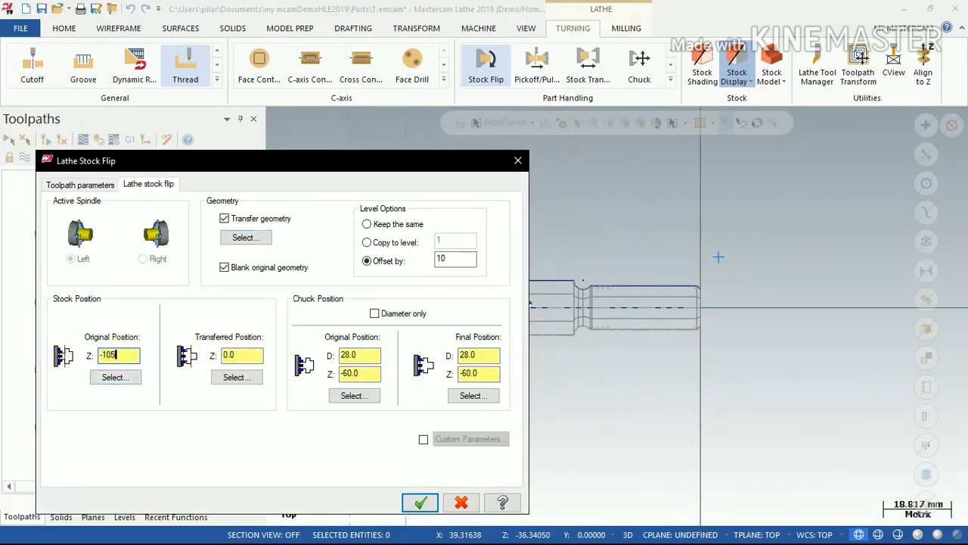
pyautogui.doubleClick(488, 354)
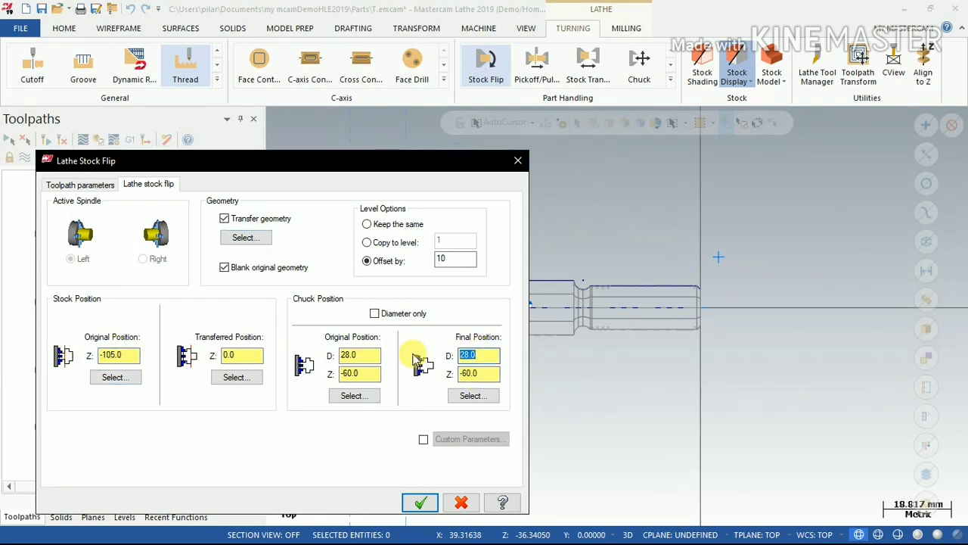
pyautogui.write('15')
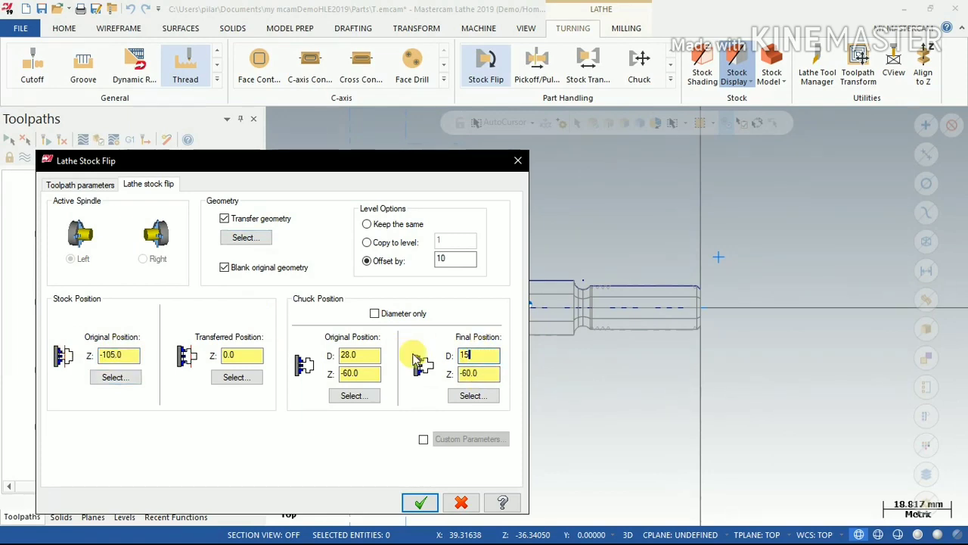
pyautogui.doubleClick(484, 373)
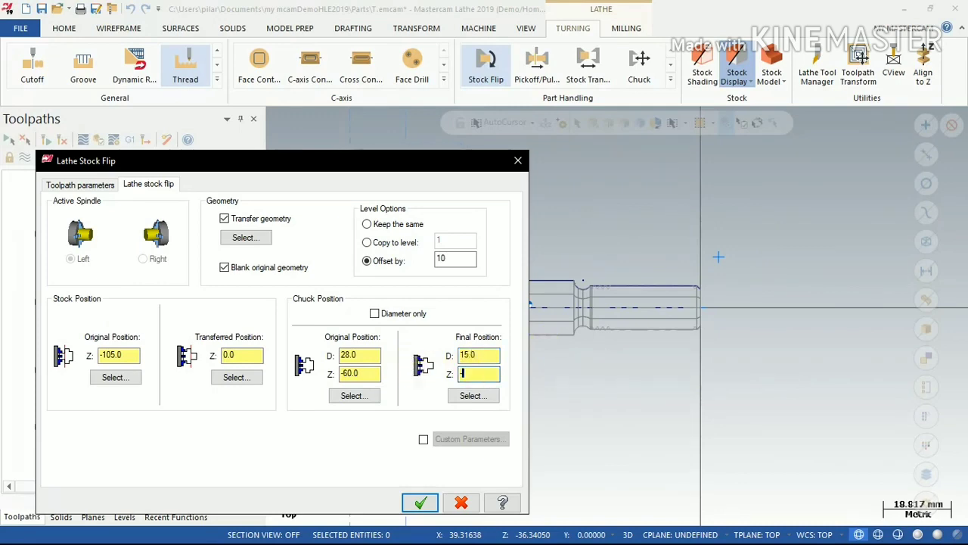
pyautogui.click(436, 505)
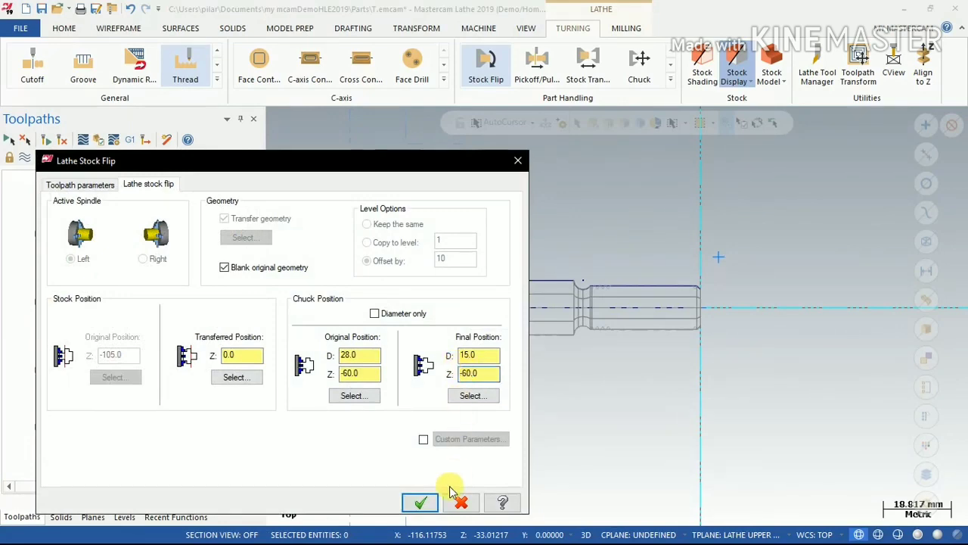
pyautogui.click(425, 502)
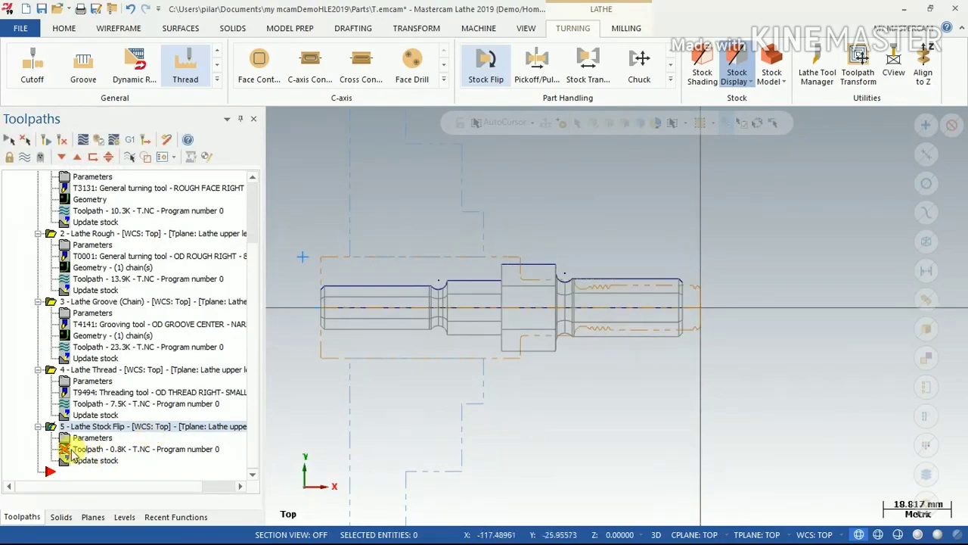
# Delete the Lathe Stock Flip operation
pyautogui.click(72, 450)
pyautogui.click(226, 315)
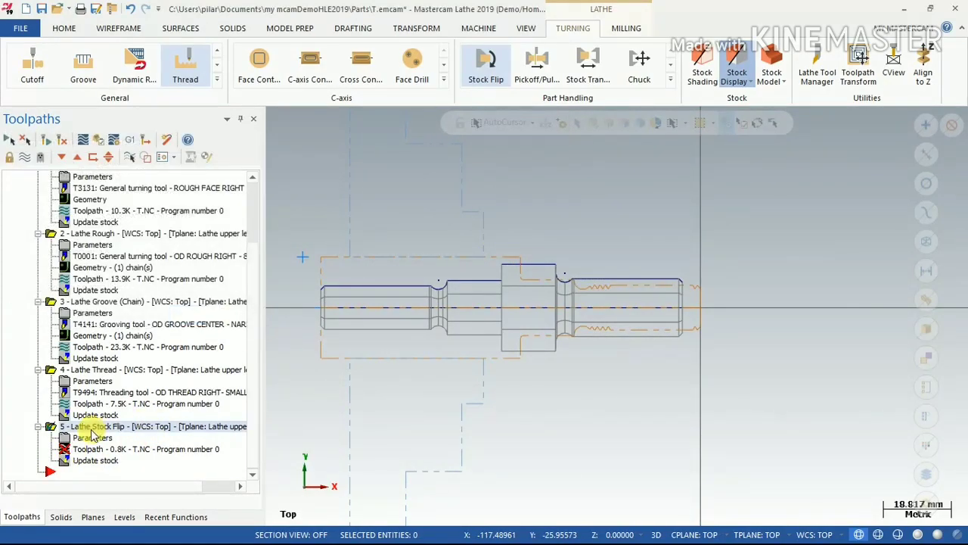
pyautogui.rightClick(92, 433)
pyautogui.click(147, 270)
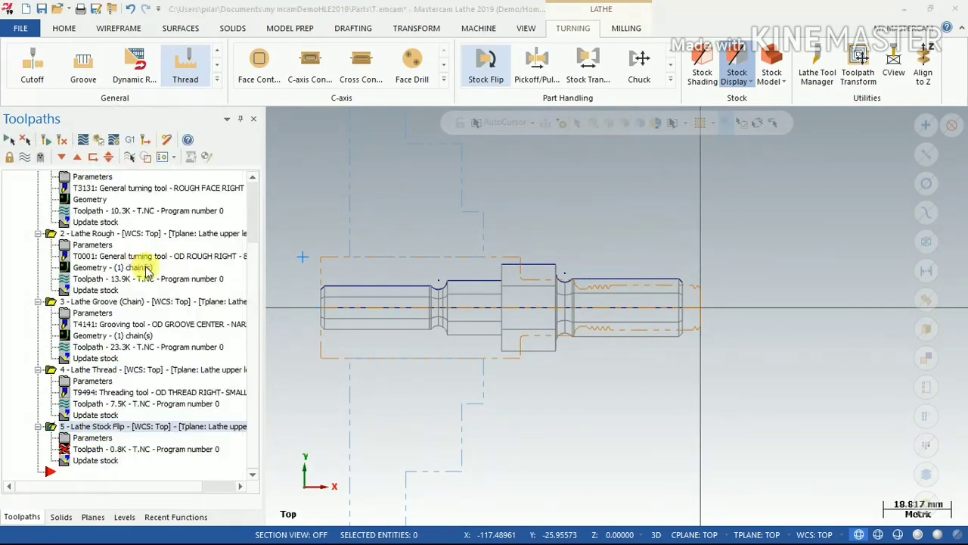
pyautogui.click(530, 328)
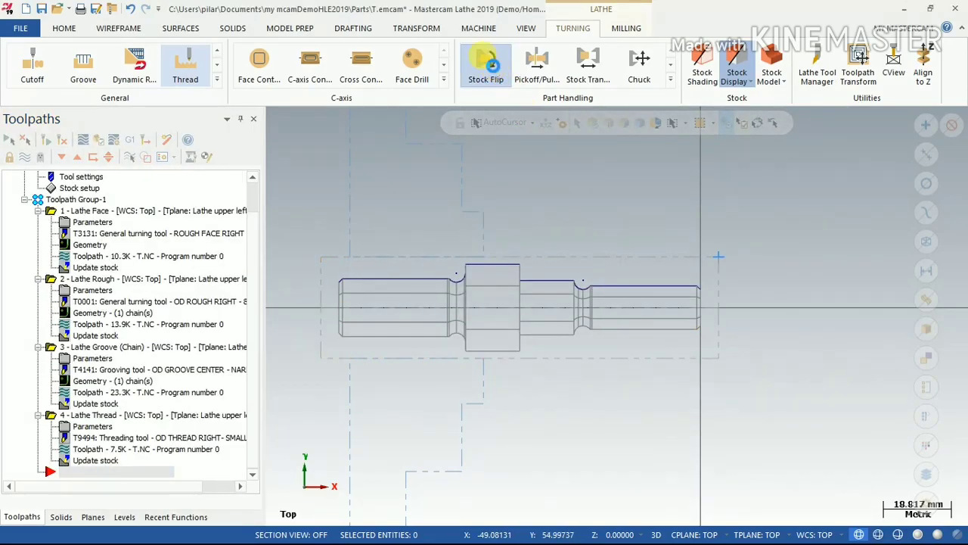
# Start a new stock flip with the stock's original position at Z -105 and the chuck's final diameter at 15
pyautogui.click(485, 67)
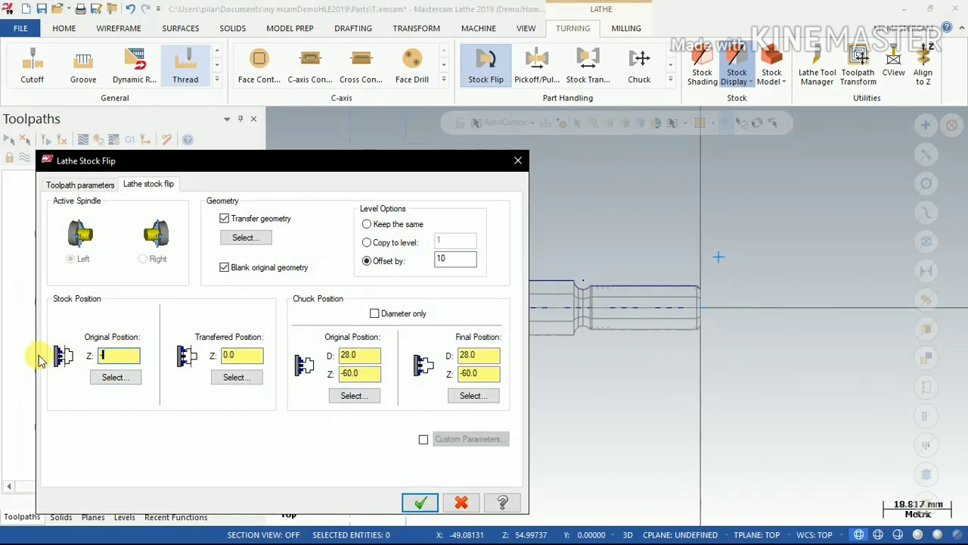
pyautogui.write('-105')
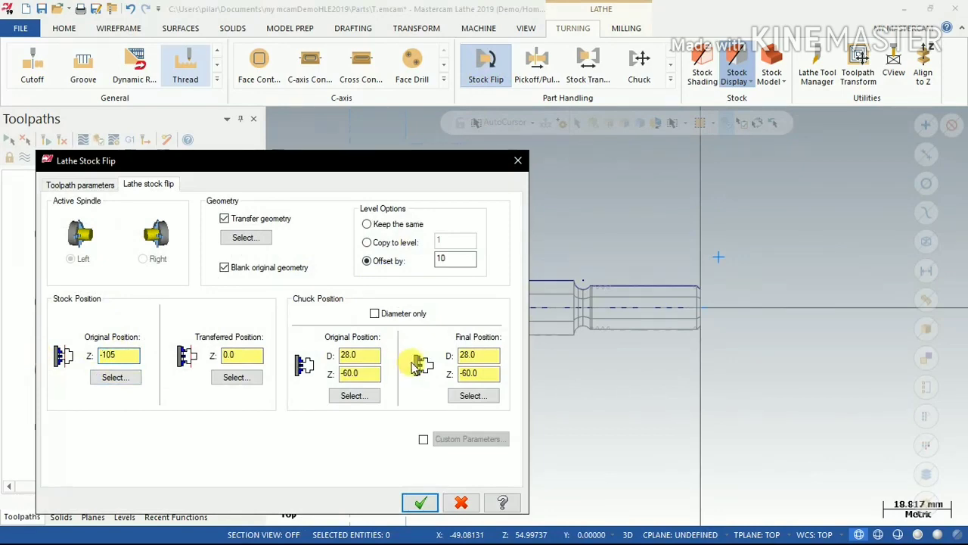
pyautogui.click(481, 355)
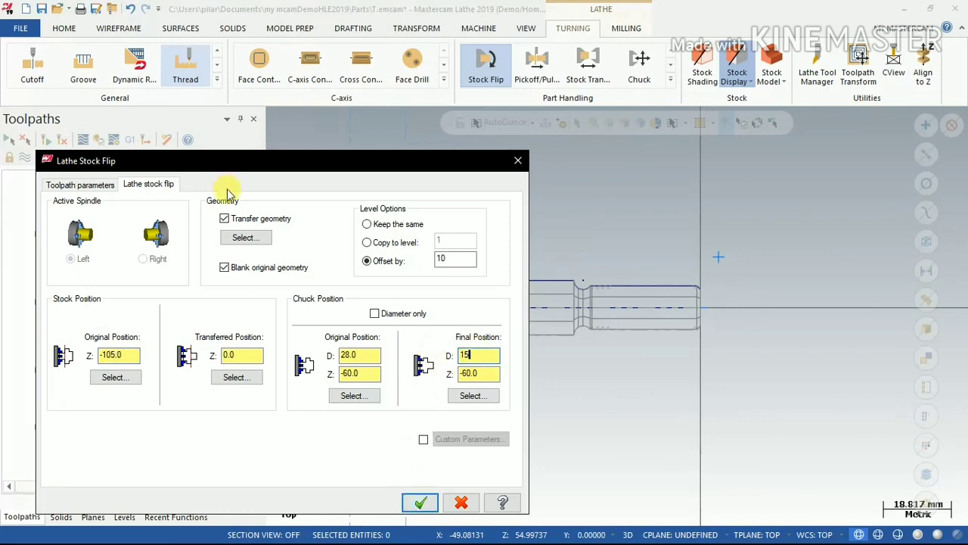
# Select the whole shaft's geometry for transfer in the stock flip and accept the operation
pyautogui.click(246, 237)
pyautogui.moveTo(318, 268); pyautogui.dragTo(503, 323)
pyautogui.moveTo(599, 327); pyautogui.dragTo(728, 350)
pyautogui.moveTo(305, 248)
pyautogui.mouseDown()
pyautogui.moveTo(534, 344)
pyautogui.moveTo(719, 363)
pyautogui.mouseUp()
pyautogui.click(566, 152)
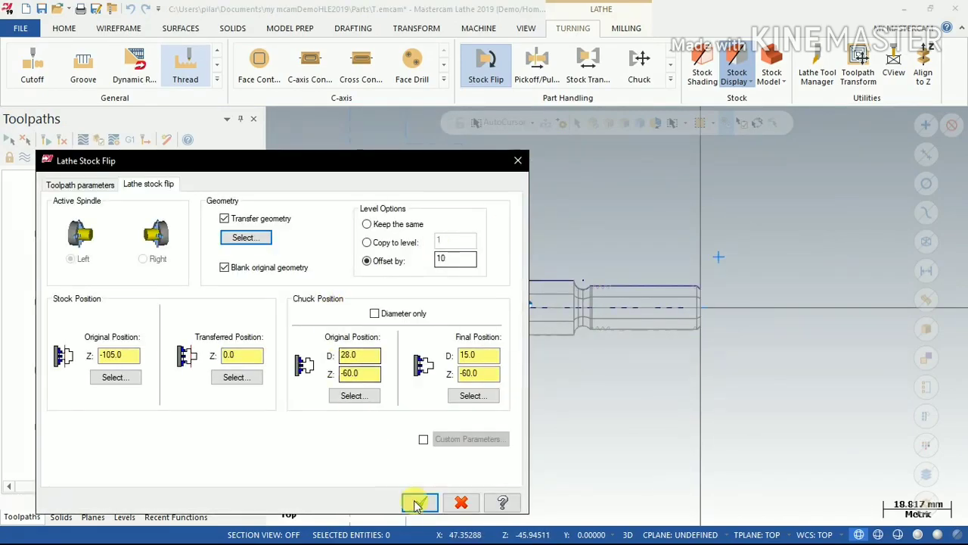
pyautogui.click(422, 503)
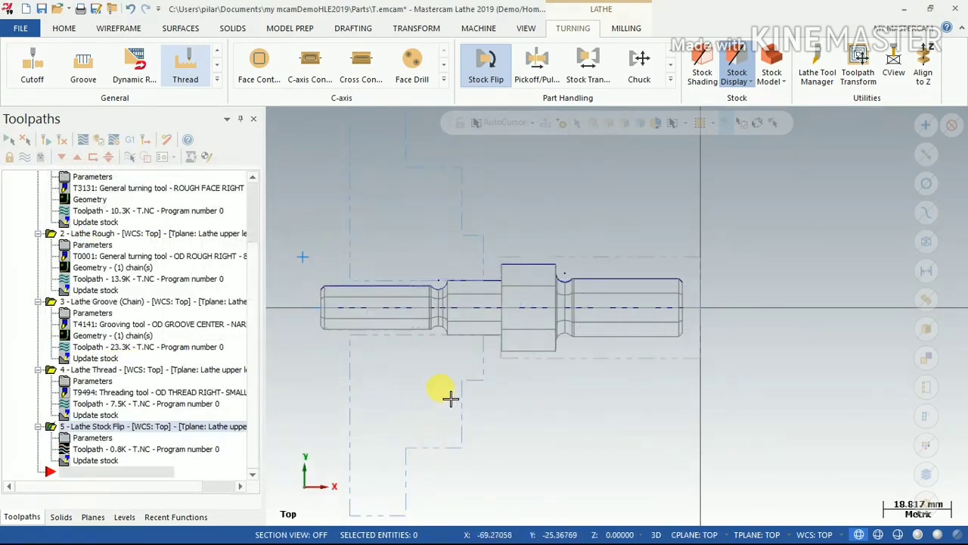
# Create a rough toolpath from the flipped shaft's free end to the top of the large collar, with tool T0000 and depth of cut 1.0
pyautogui.click(218, 79)
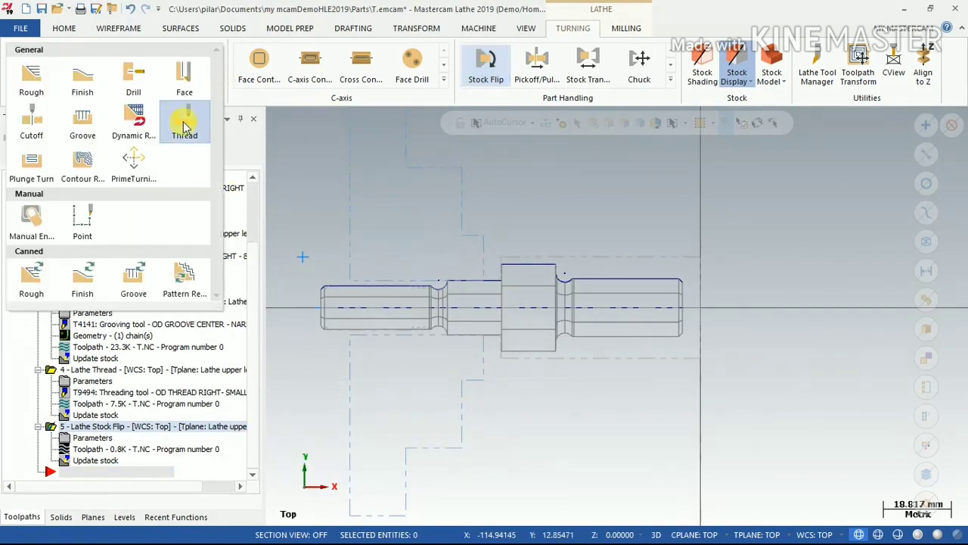
pyautogui.click(38, 79)
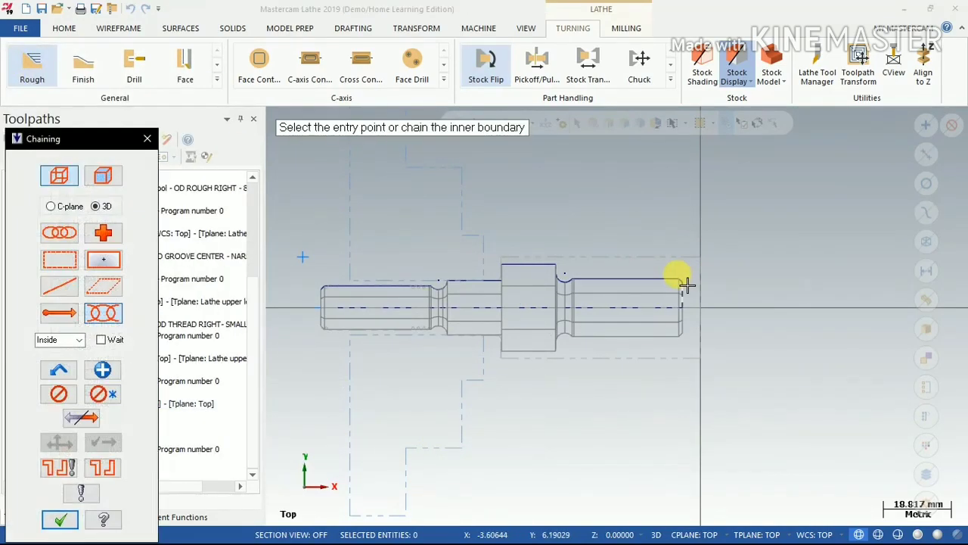
pyautogui.click(681, 282)
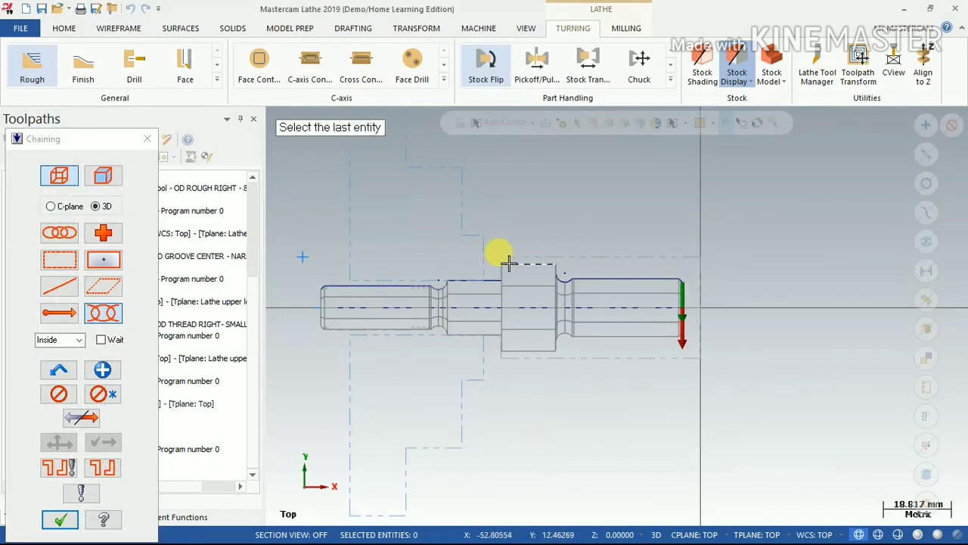
pyautogui.click(81, 417)
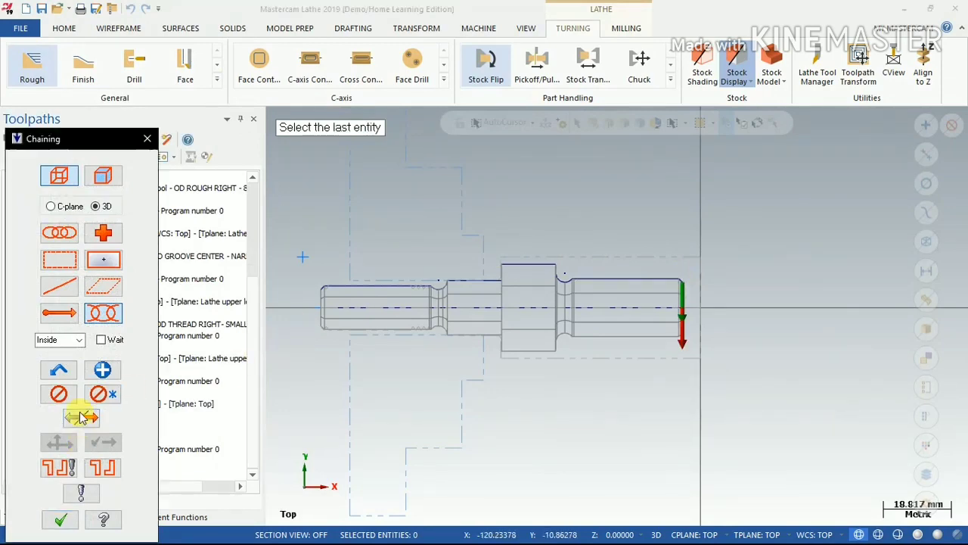
pyautogui.click(517, 269)
pyautogui.click(61, 519)
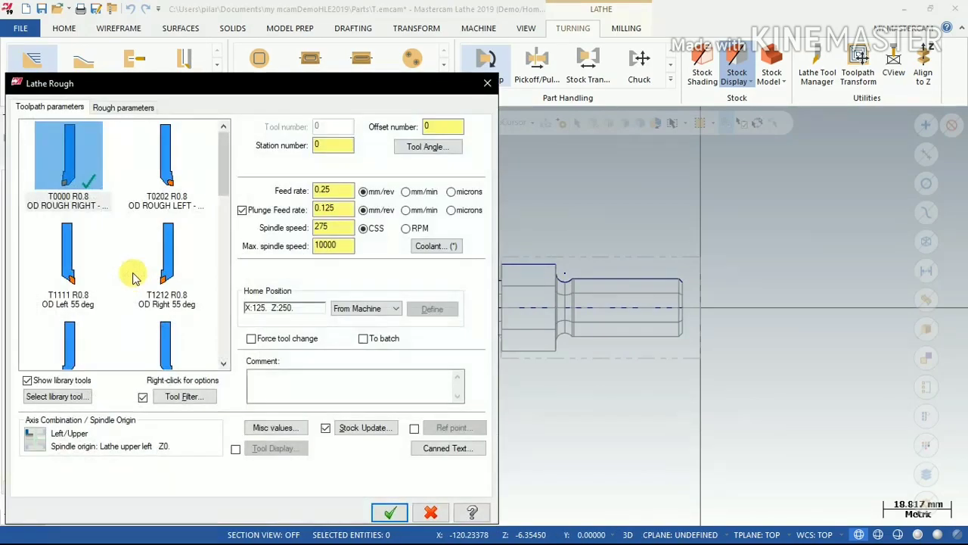
pyautogui.click(125, 107)
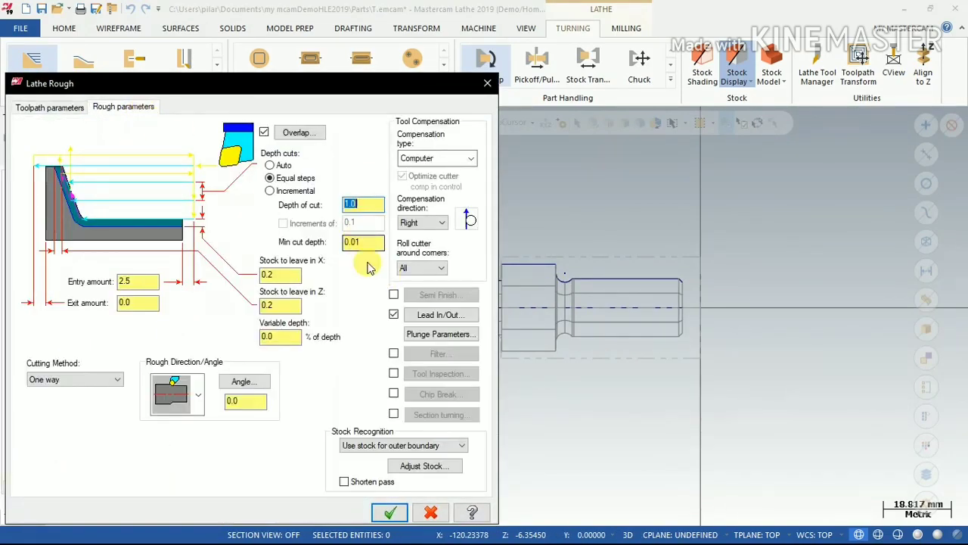
pyautogui.click(390, 513)
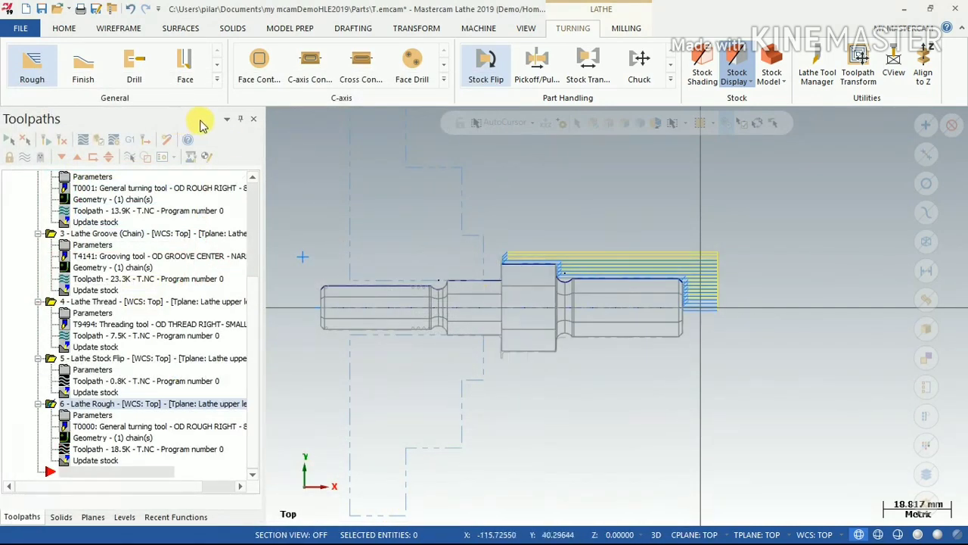
# Create a chain groove toolpath for the relief groove between the large collar and the free end section, using grooving tool T4141
pyautogui.click(216, 82)
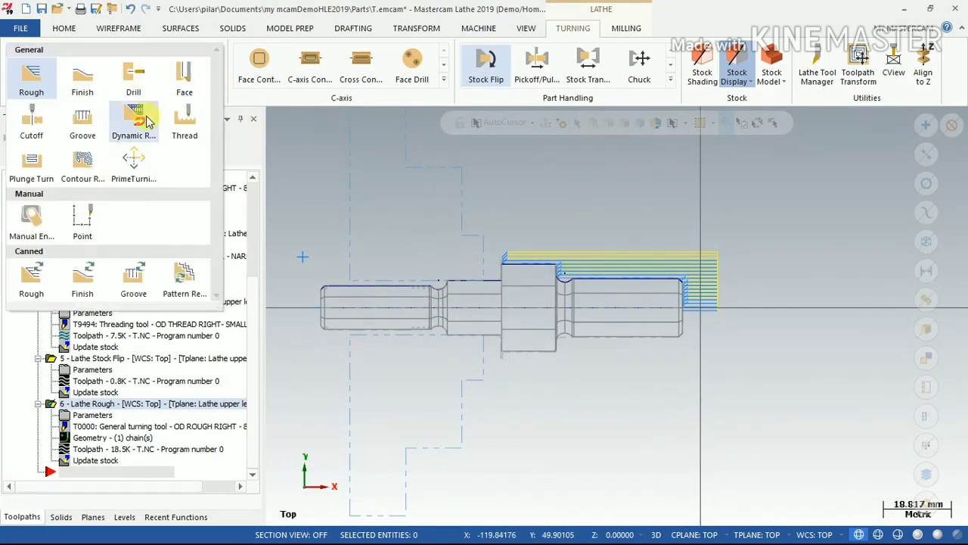
pyautogui.click(86, 127)
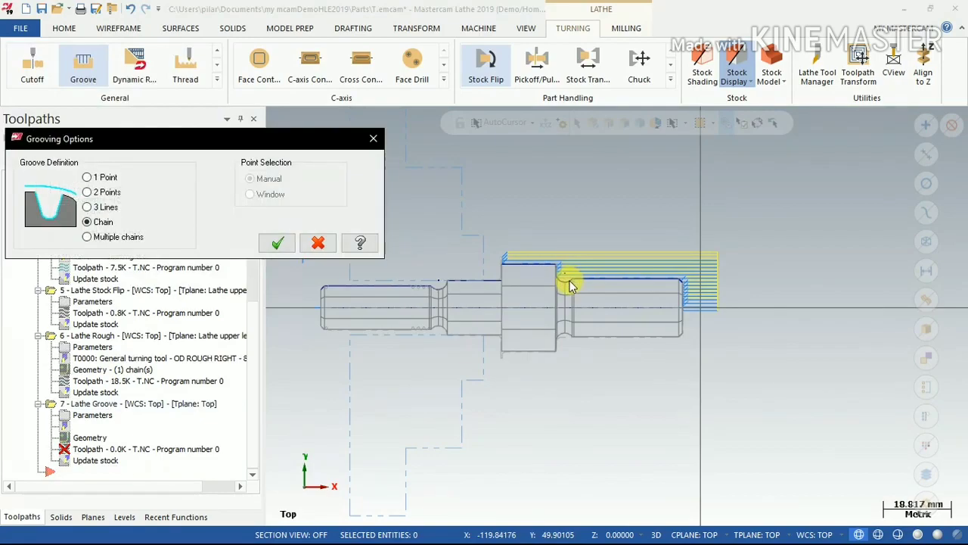
pyautogui.click(276, 242)
pyautogui.click(568, 281)
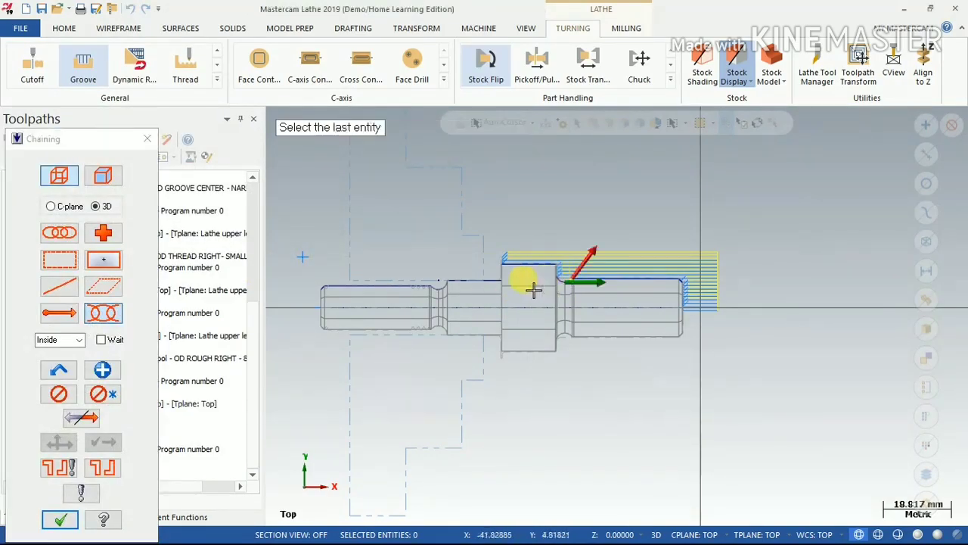
pyautogui.click(85, 420)
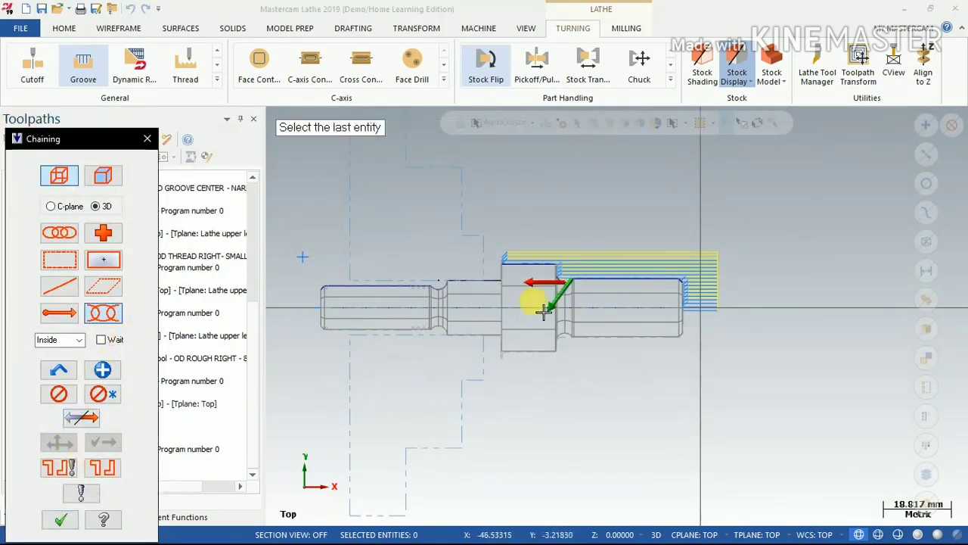
pyautogui.click(555, 269)
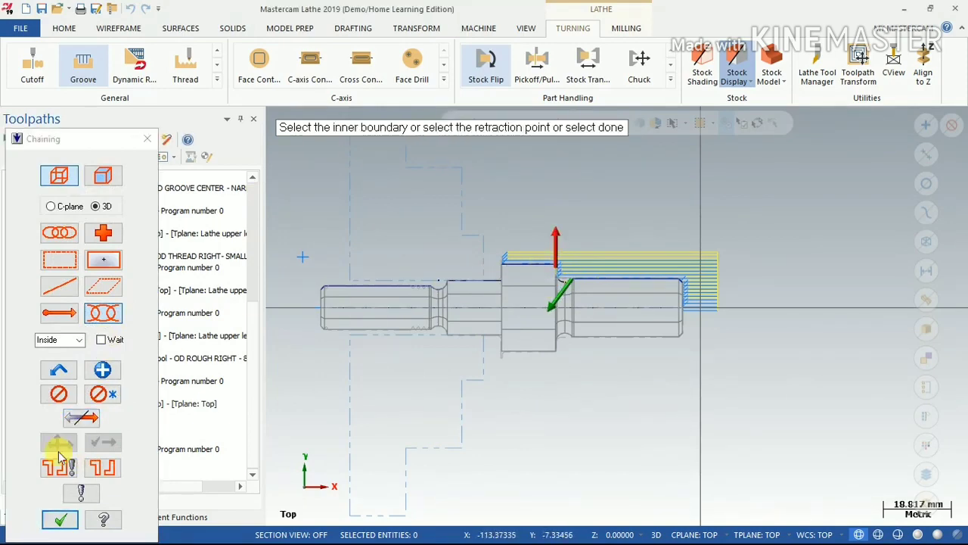
pyautogui.click(57, 519)
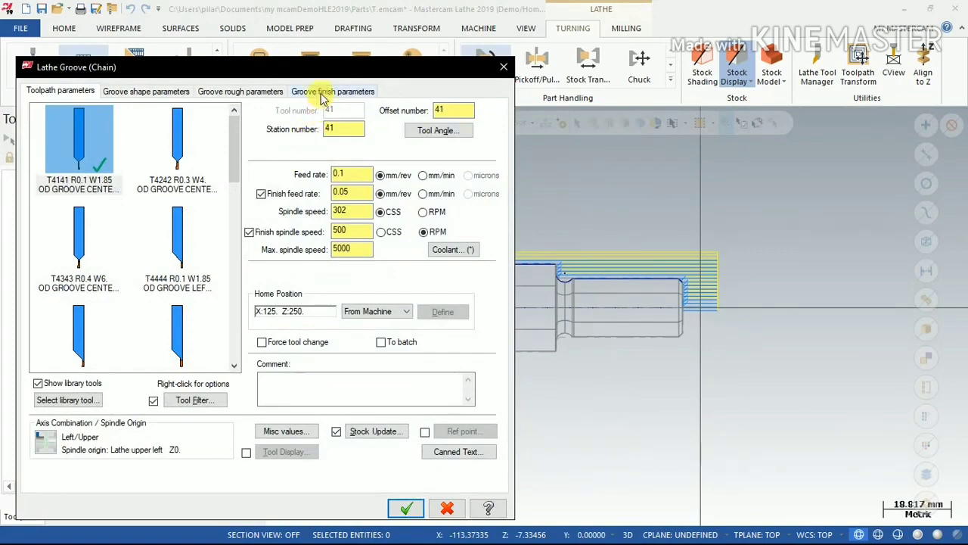
pyautogui.click(324, 91)
pyautogui.click(407, 506)
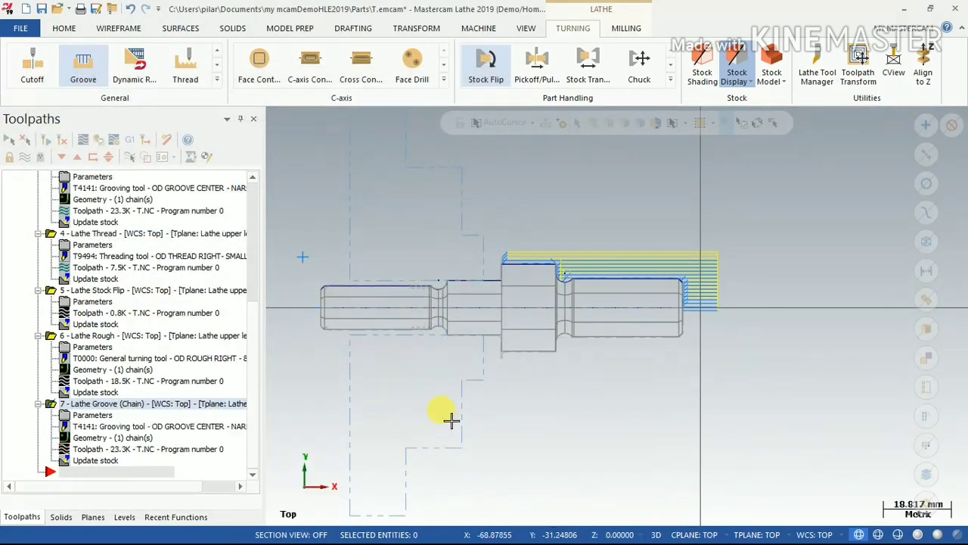
# Start a thread toolpath with the OD right-hand threading tool T9494 and a feed rate of 240 mm/min
pyautogui.click(187, 69)
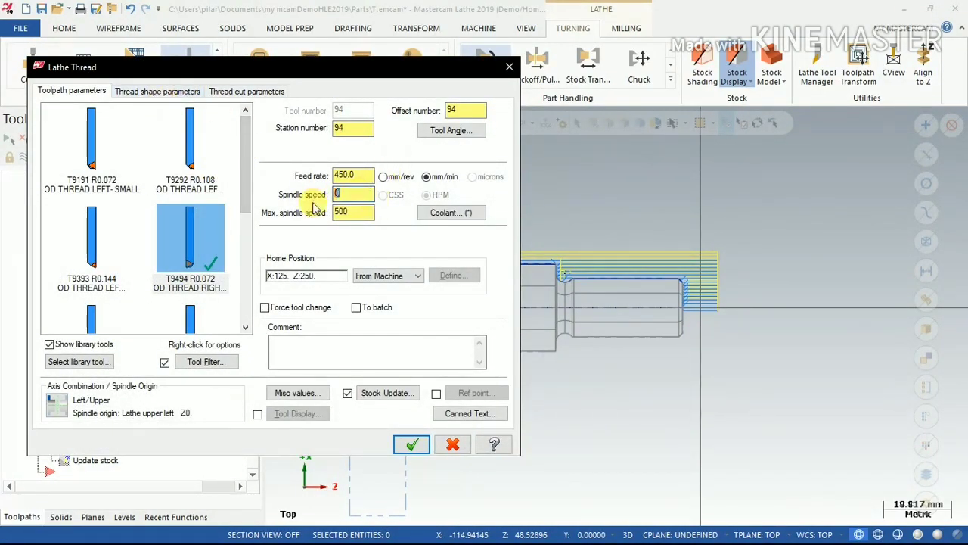
pyautogui.hotkey('shift', 'Tab')
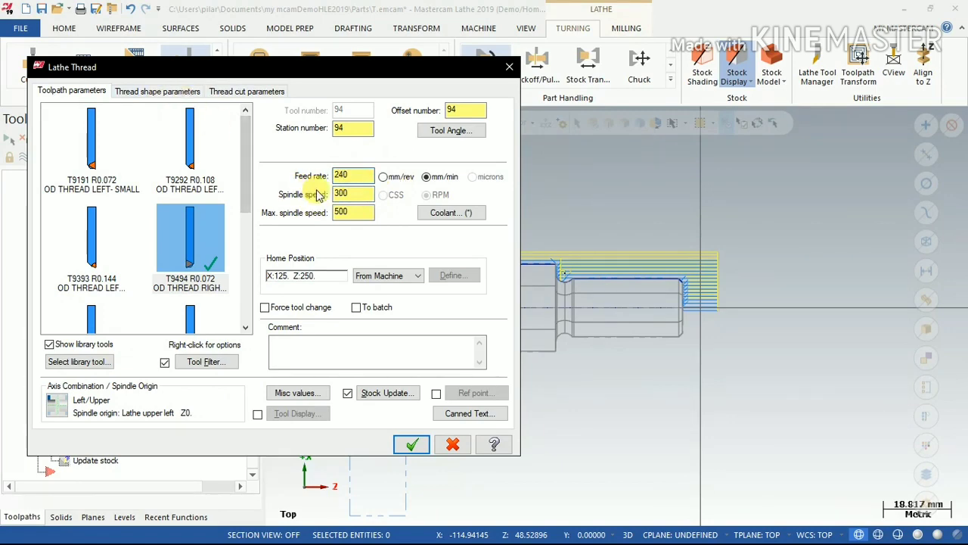
pyautogui.moveTo(357, 194); pyautogui.dragTo(274, 195)
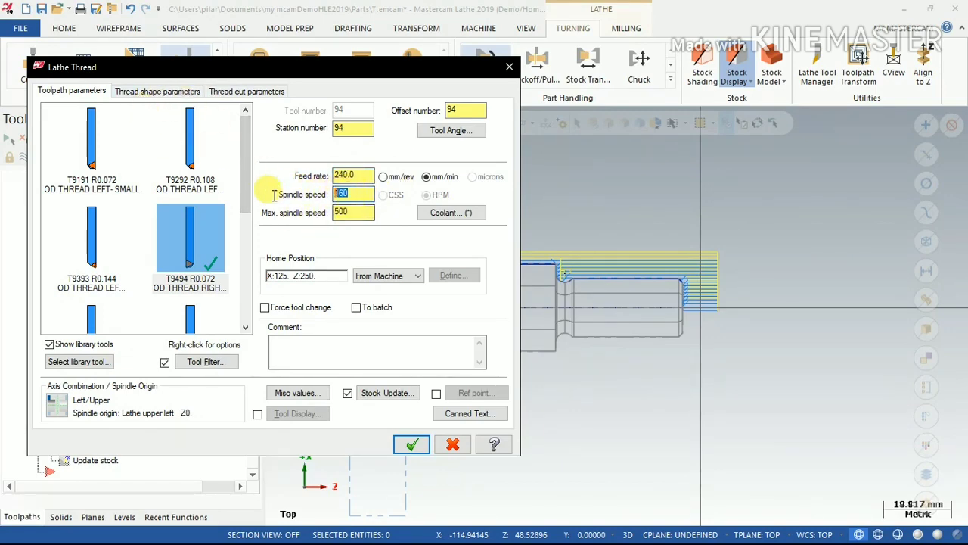
# Set the thread shape from the Metric M Profile table to the fine thread with 16 mm major diameter and 1.5 mm lead
pyautogui.click(186, 91)
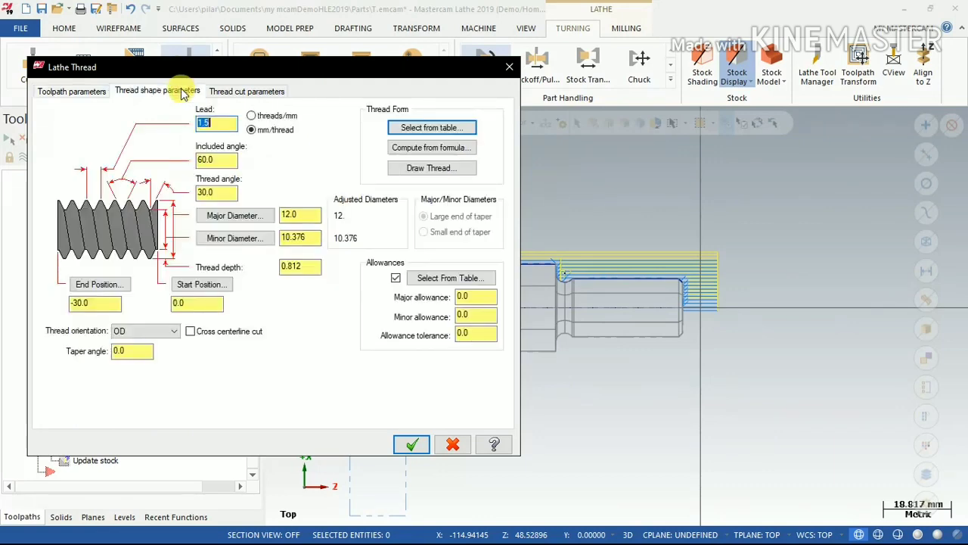
pyautogui.click(452, 130)
pyautogui.moveTo(419, 251); pyautogui.dragTo(416, 274)
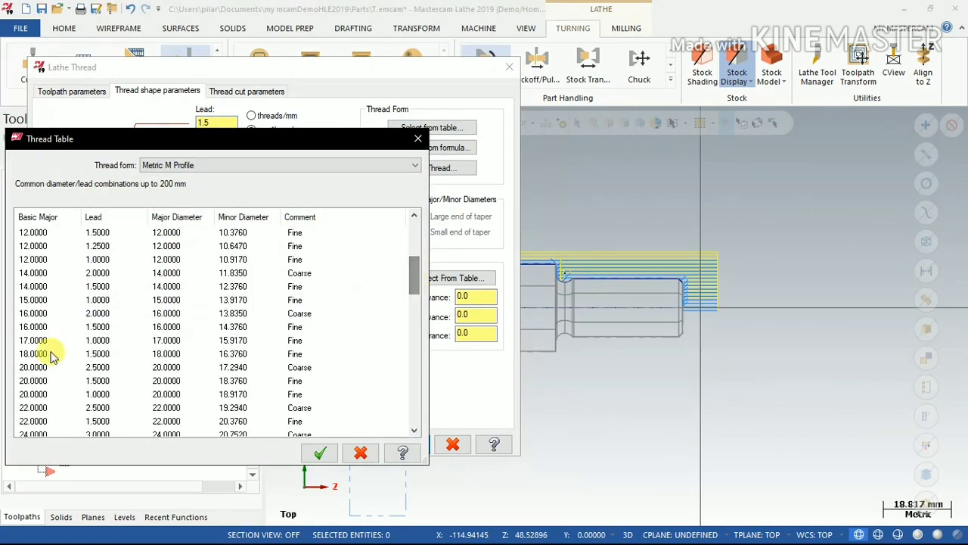
pyautogui.click(244, 326)
pyautogui.click(320, 453)
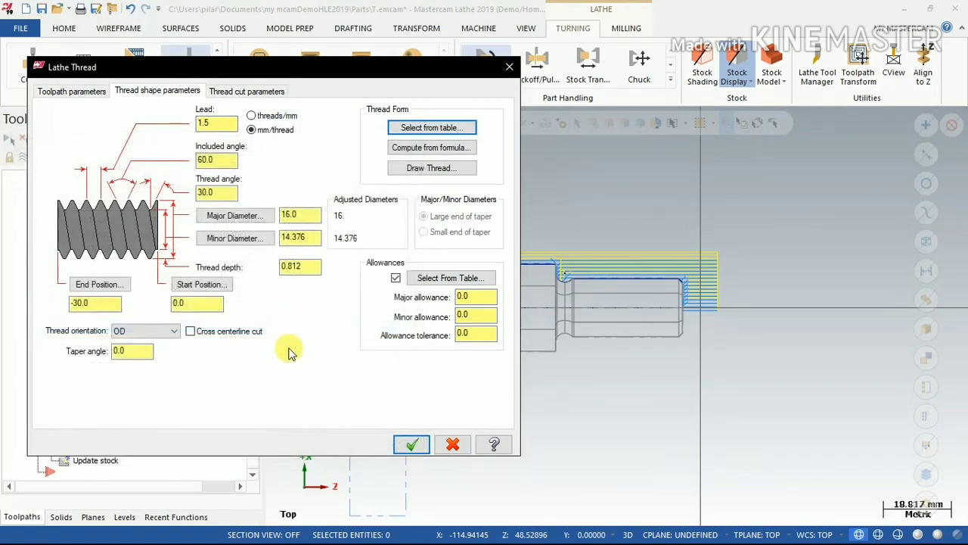
# Pick the thread's start at the free end's chamfer (Z -5) and its end at the relief groove (Z -35), then accept the operation
pyautogui.click(198, 284)
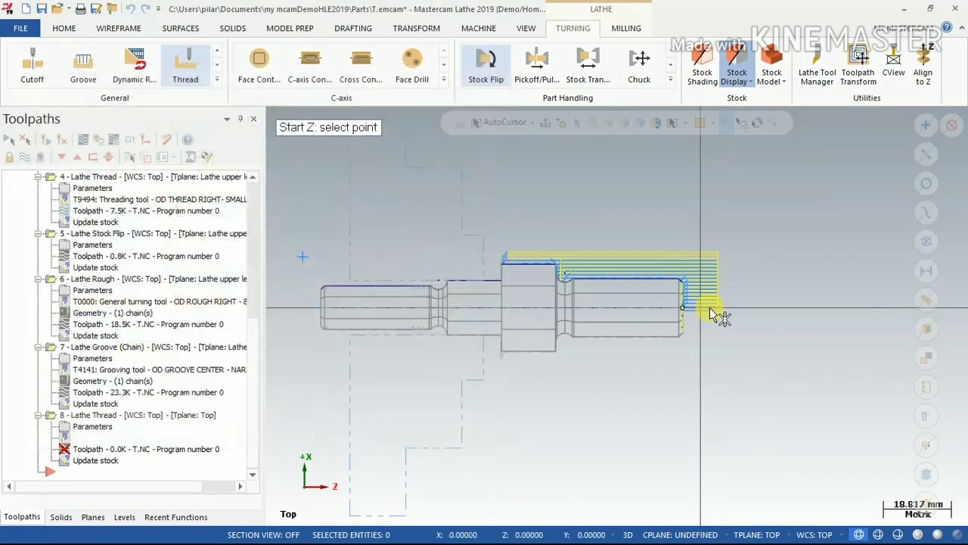
pyautogui.click(687, 287)
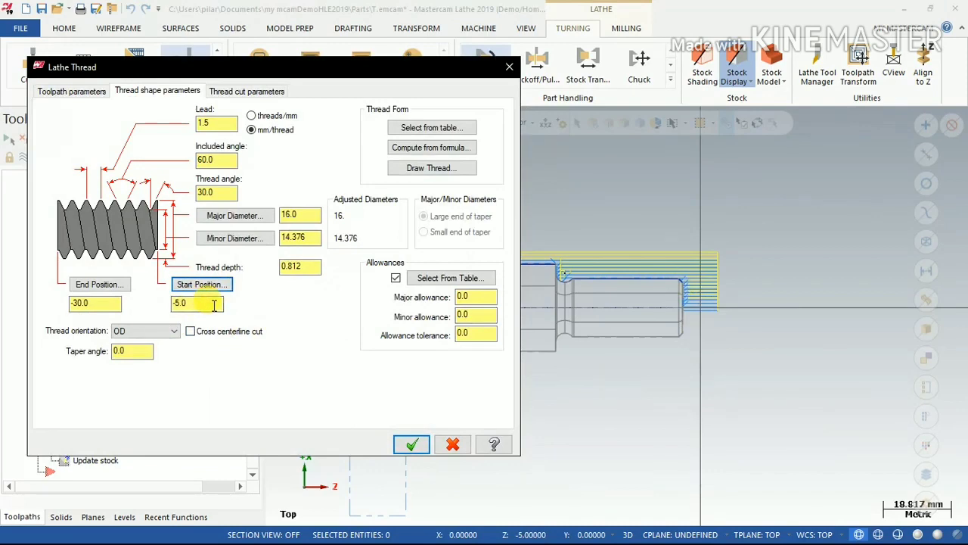
pyautogui.click(96, 285)
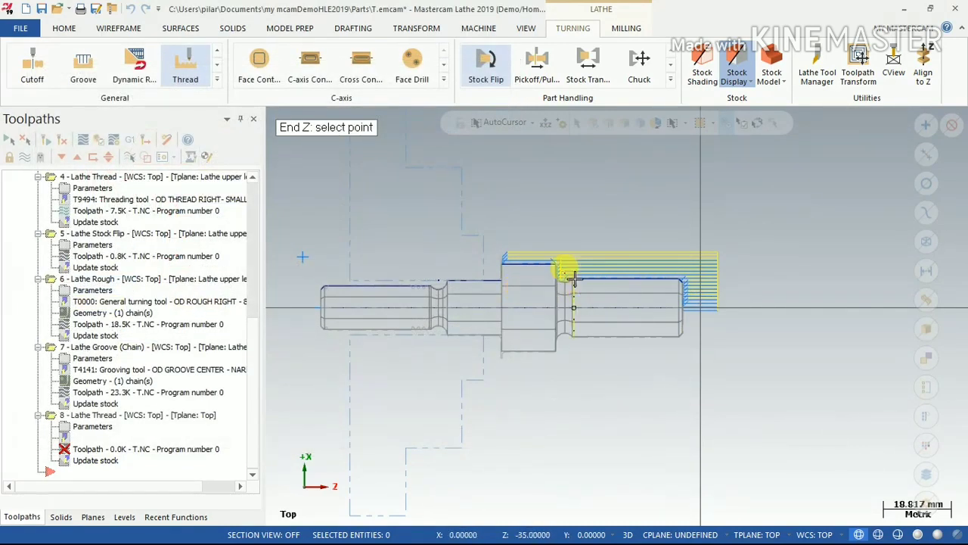
pyautogui.click(574, 279)
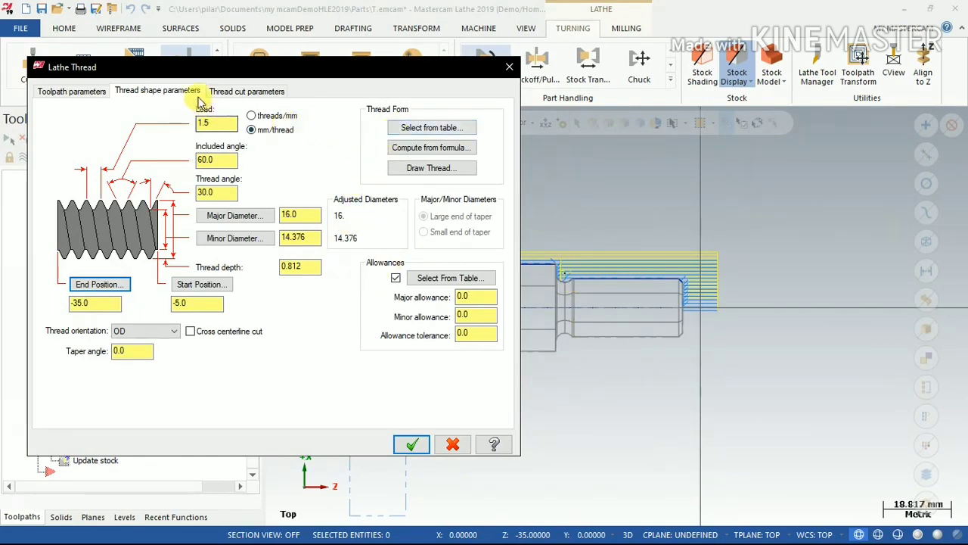
pyautogui.click(223, 92)
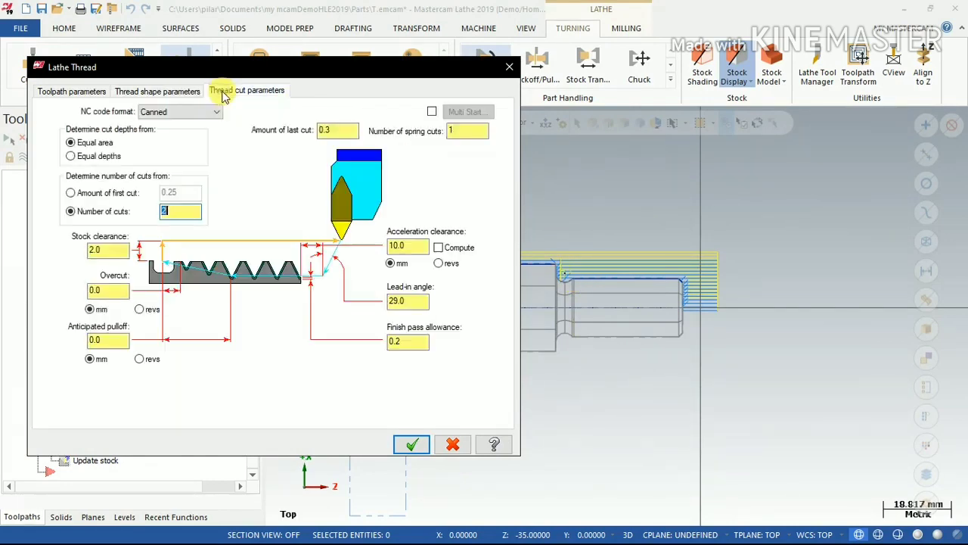
pyautogui.click(132, 90)
pyautogui.click(409, 444)
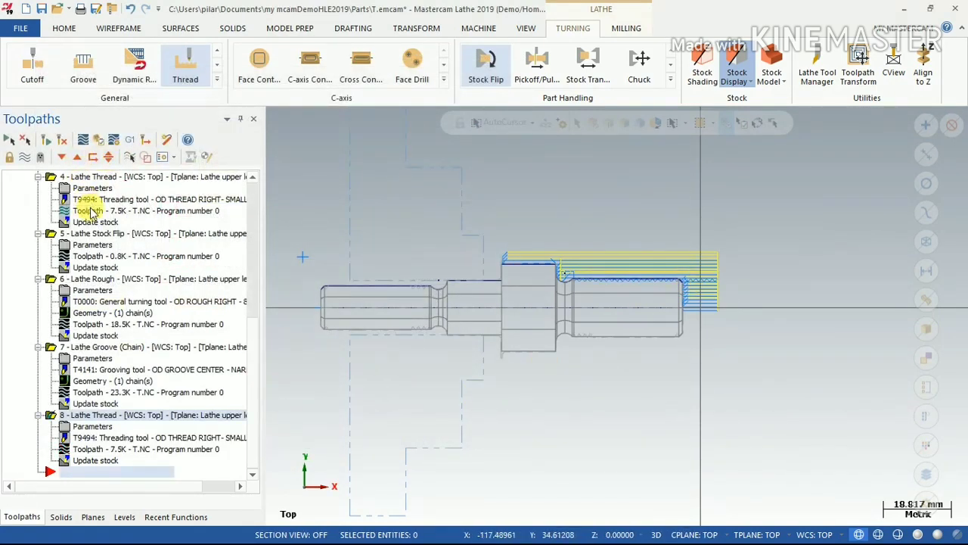
# Regenerate all toolpath operations in the machine group
pyautogui.scroll(1, 96, 220)
pyautogui.scroll(7, 257, 204)
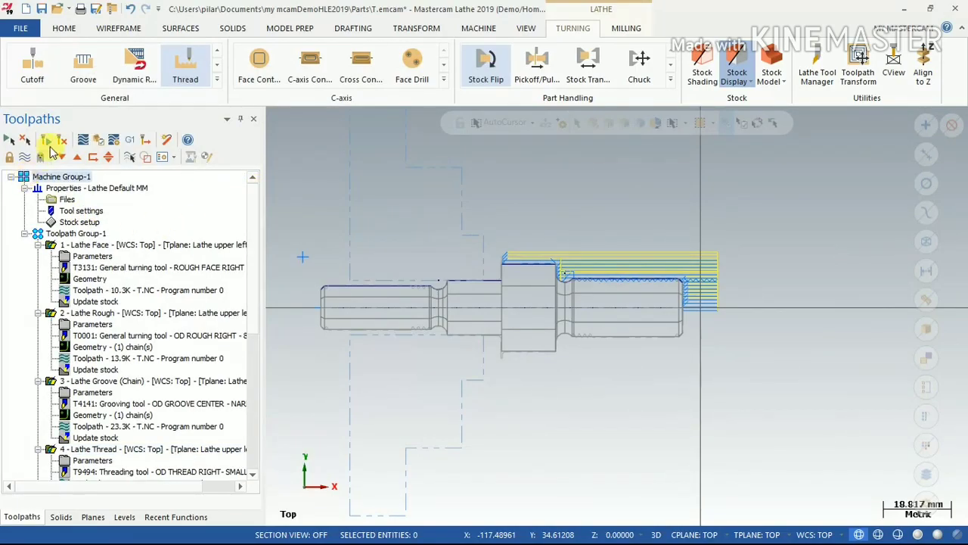
pyautogui.click(46, 140)
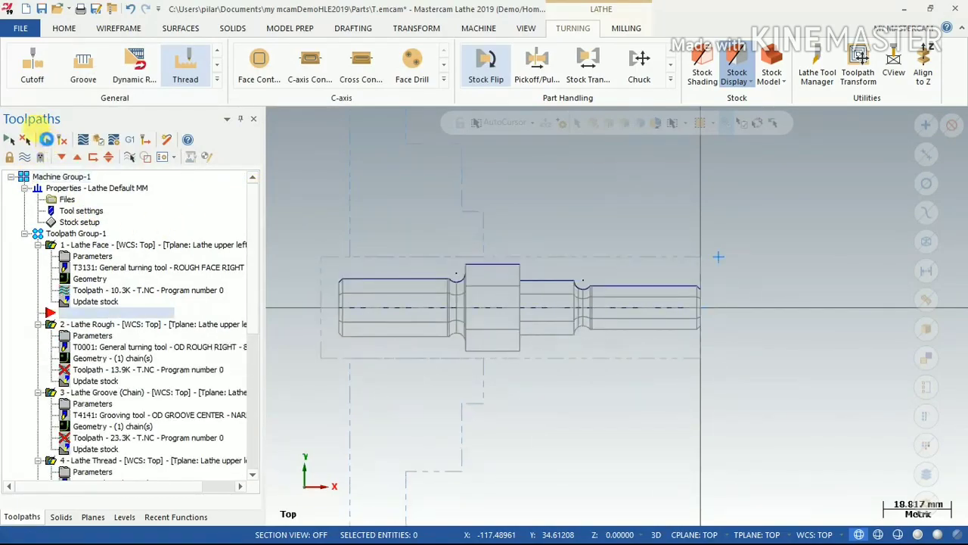
# Open the toolpaths in the simulator's Verify mode and play the machining of all operations in isometric view
pyautogui.click(84, 143)
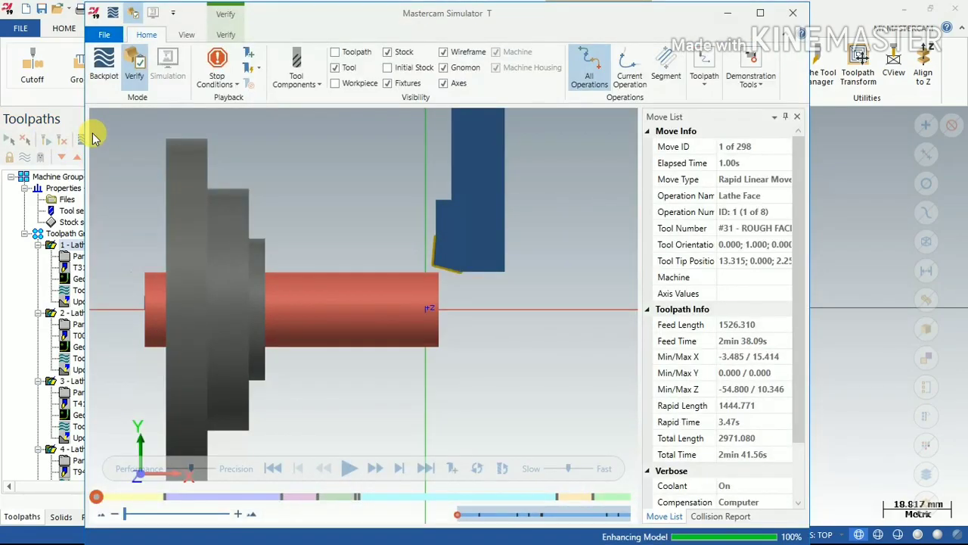
pyautogui.click(225, 35)
pyautogui.rightClick(399, 217)
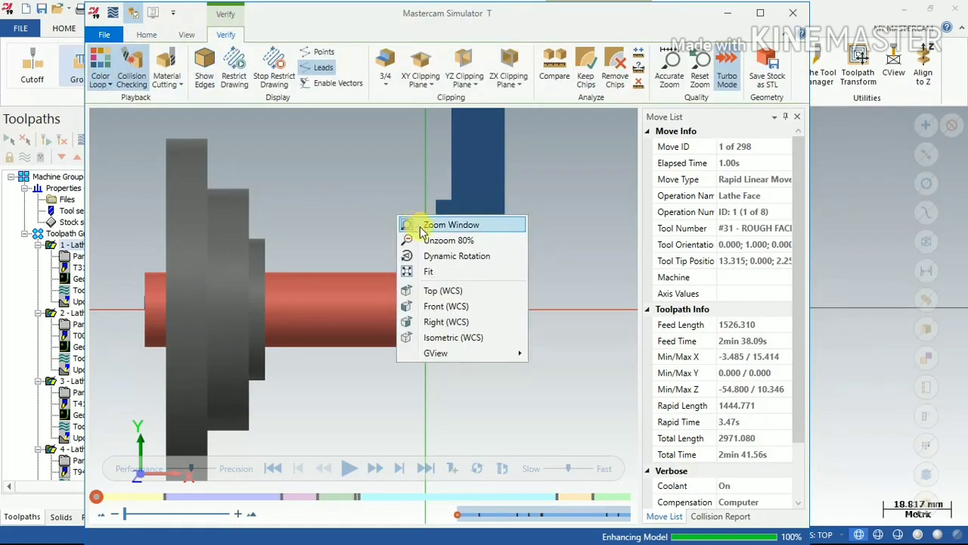
pyautogui.click(447, 337)
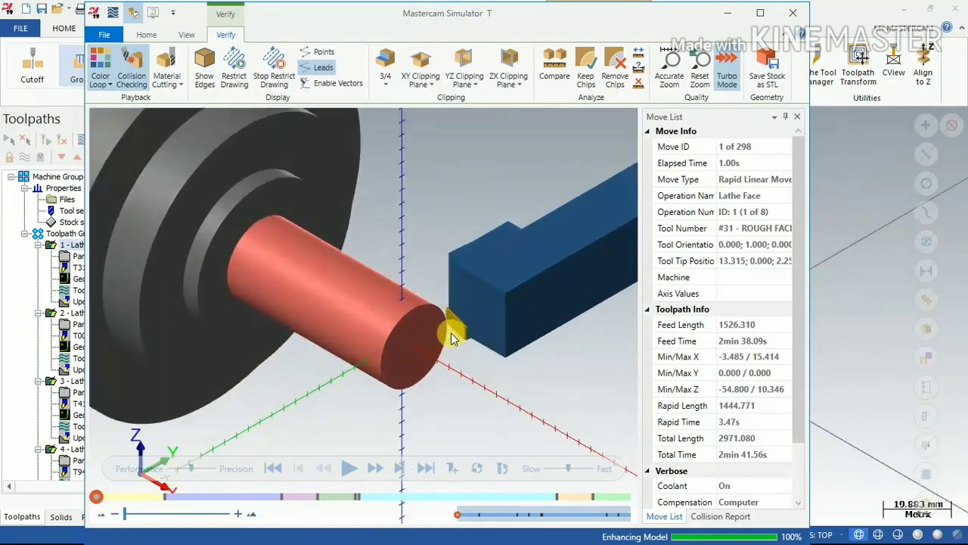
pyautogui.scroll(-4, 451, 338)
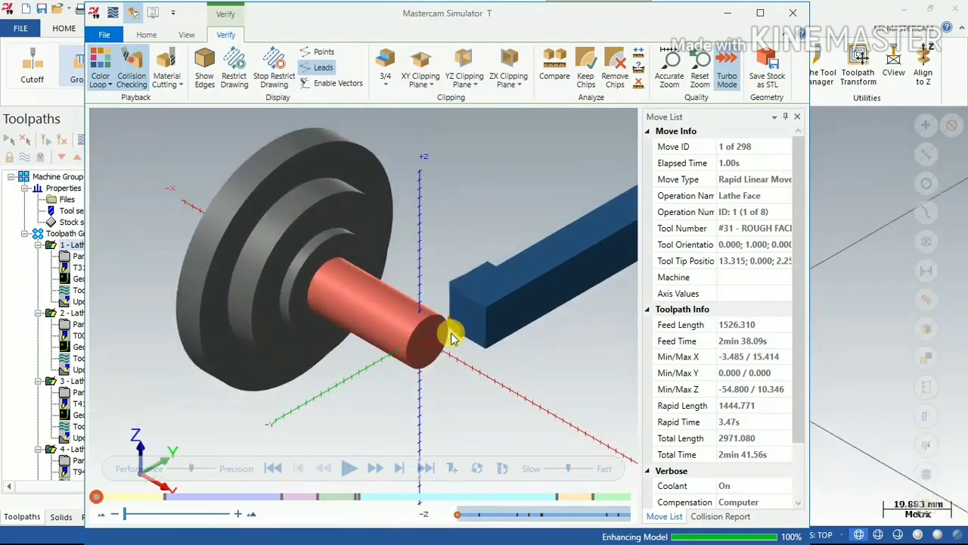
pyautogui.click(349, 468)
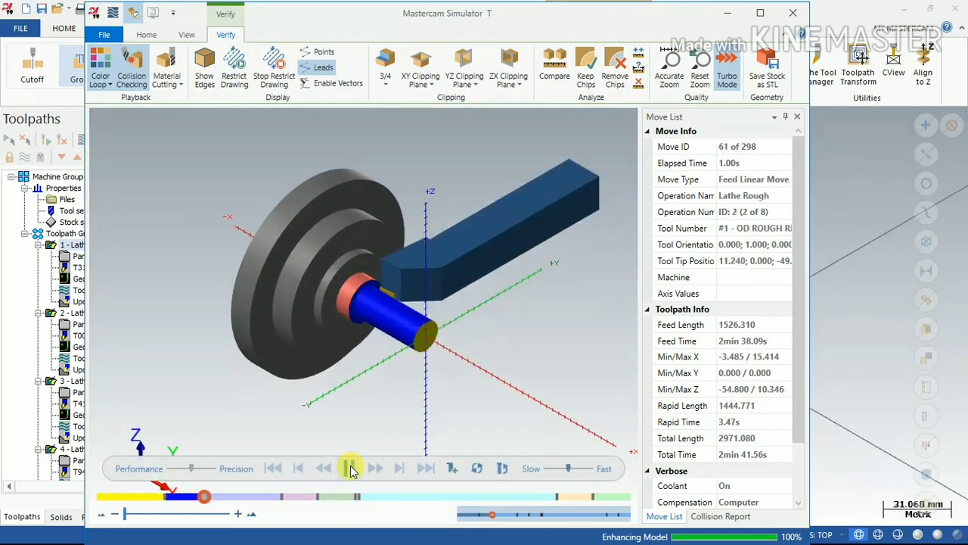